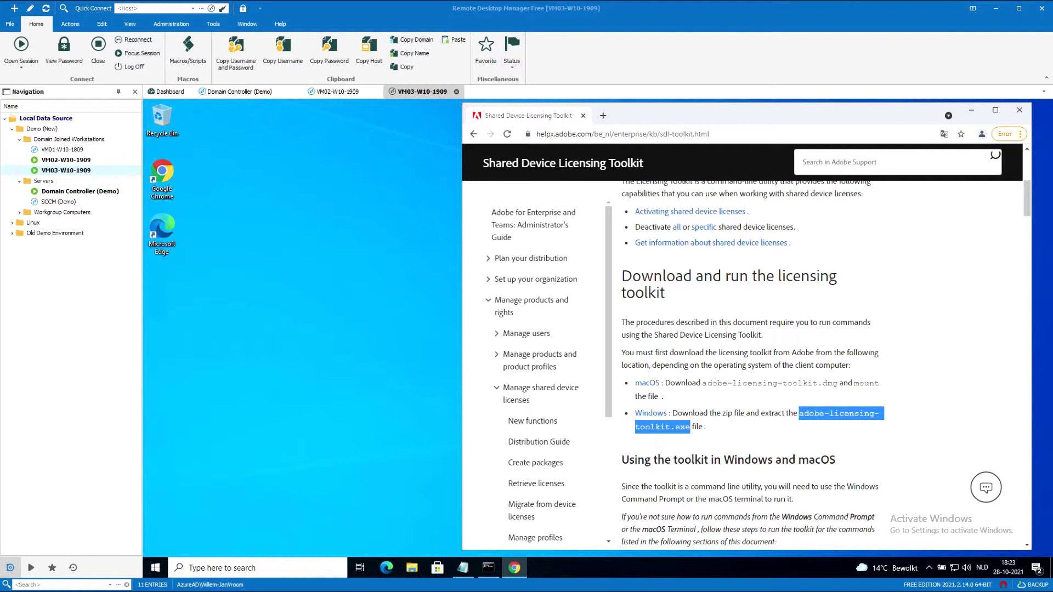
Copy the adobe-licensing-toolkit.exe --deactivate command from the commands file and run it in the administrator Command Prompt
{"action": "left_click", "coordinate": [488, 568]}
{"action": "left_click", "coordinate": [462, 568]}
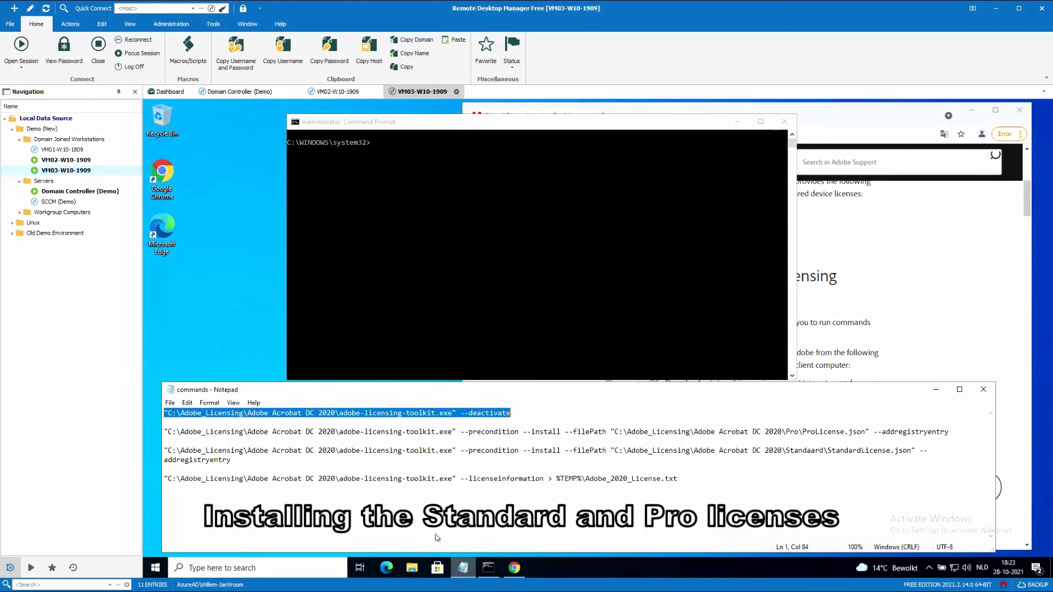
{"action": "left_click", "coordinate": [510, 414]}
{"action": "left_click_drag", "start_coordinate": [509, 414], "coordinate": [164, 415]}
{"action": "key", "text": "ctrl+c"}
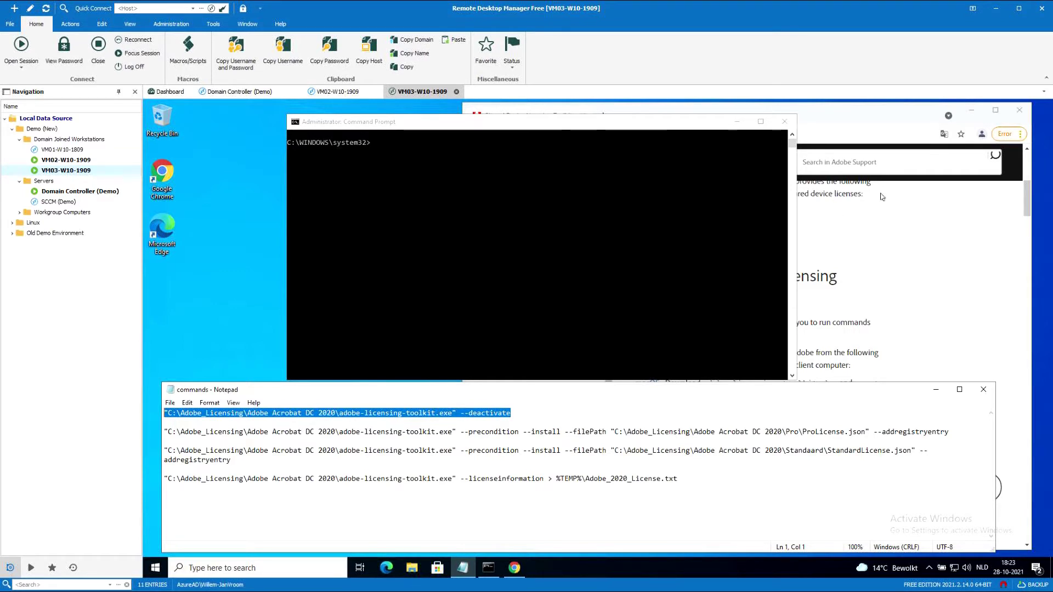
{"action": "left_click", "coordinate": [380, 149]}
{"action": "right_click", "coordinate": [380, 147]}
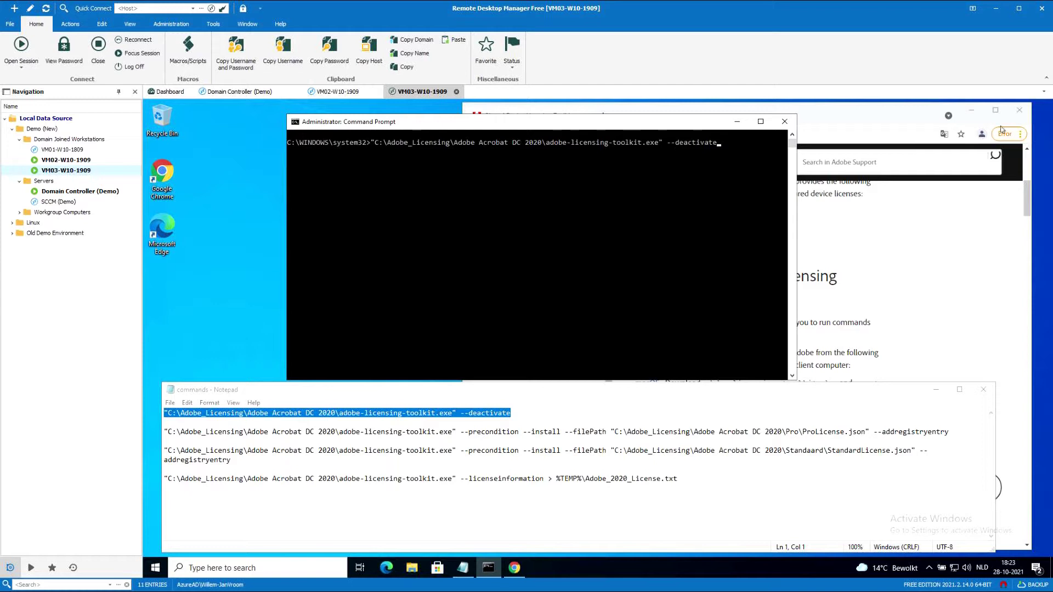
{"action": "key", "text": "Return"}
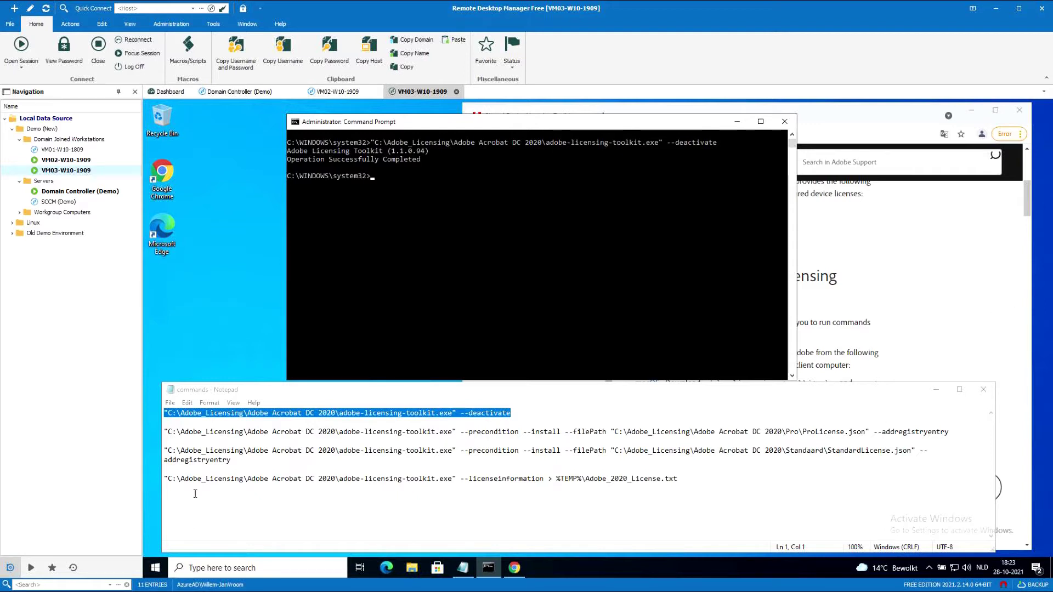
Run the commands file's toolkit line that installs ProLicense.json with --precondition, --install, --filePath and --addregistryentry in Command Prompt
{"action": "left_click_drag", "start_coordinate": [164, 431], "coordinate": [949, 433]}
{"action": "key", "text": "ctrl+c"}
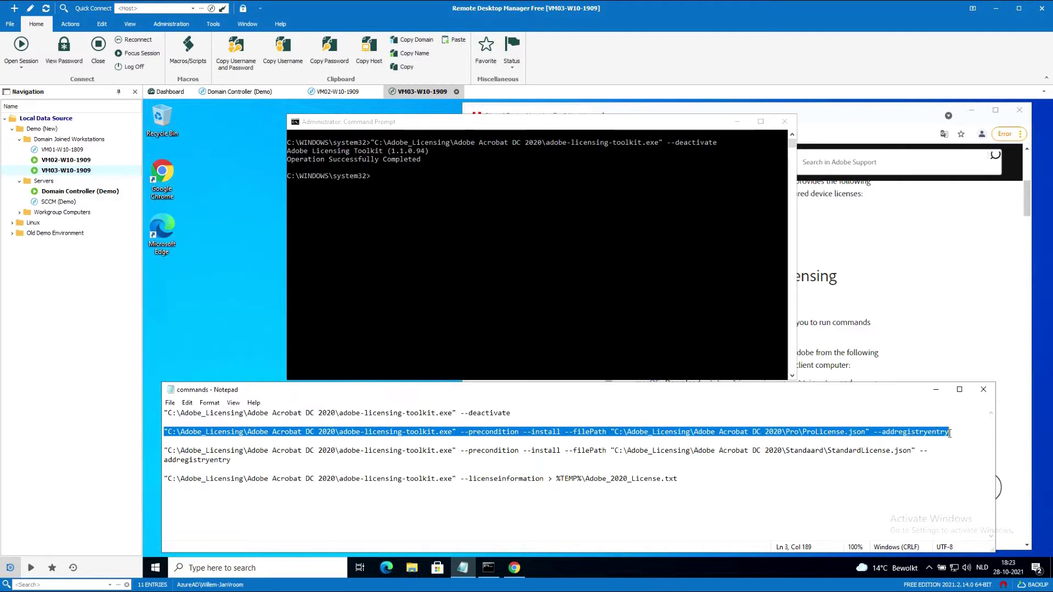
{"action": "left_click", "coordinate": [394, 196]}
{"action": "right_click", "coordinate": [392, 188]}
{"action": "key", "text": "Return"}
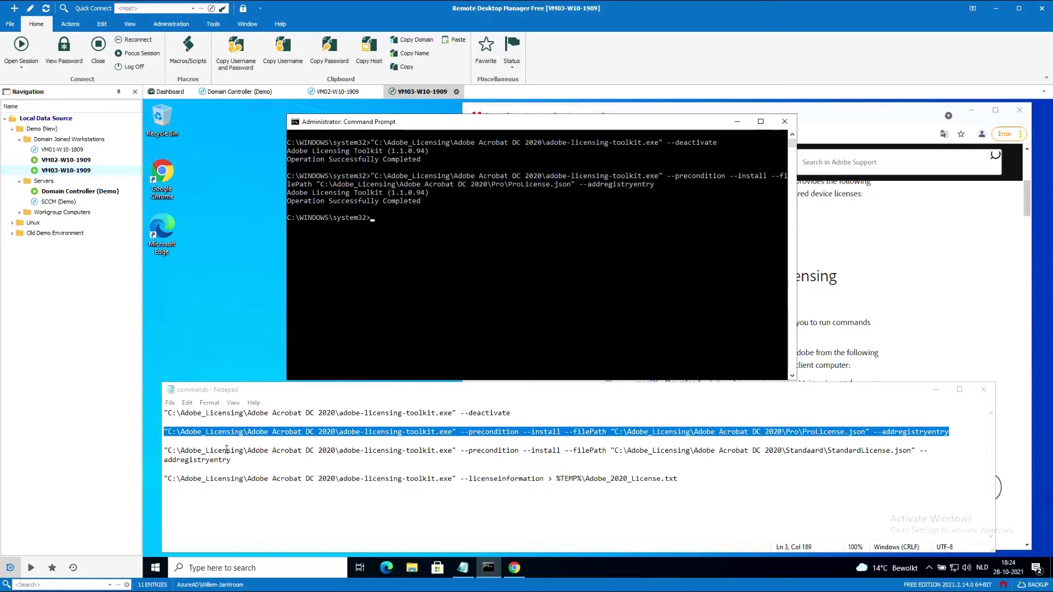
Launch Adobe Acrobat DC, view its About information to check the licensed edition, and close the application
{"action": "left_click", "coordinate": [147, 573]}
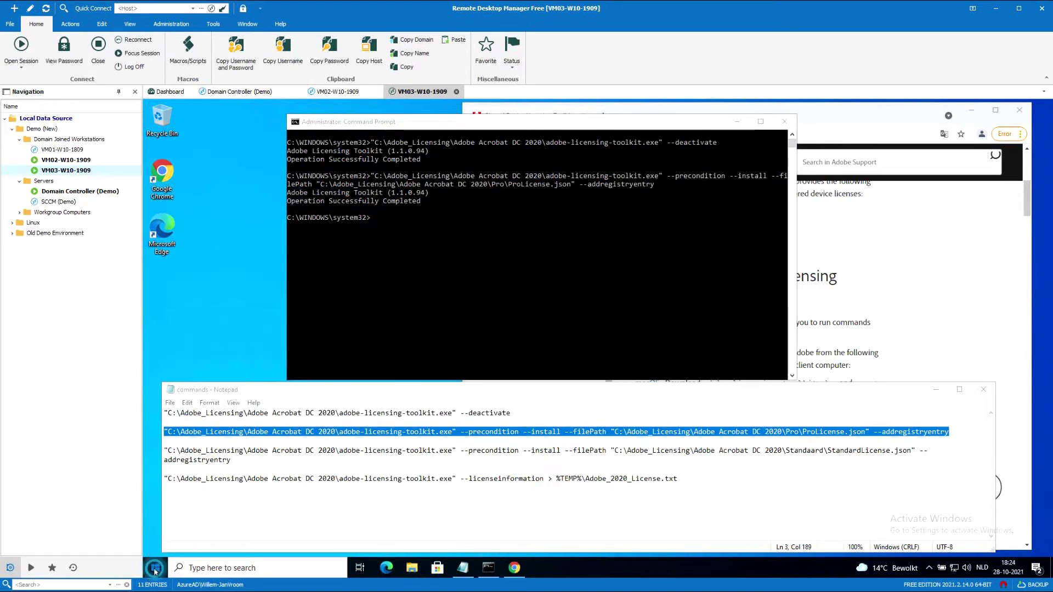
{"action": "left_click", "coordinate": [213, 312]}
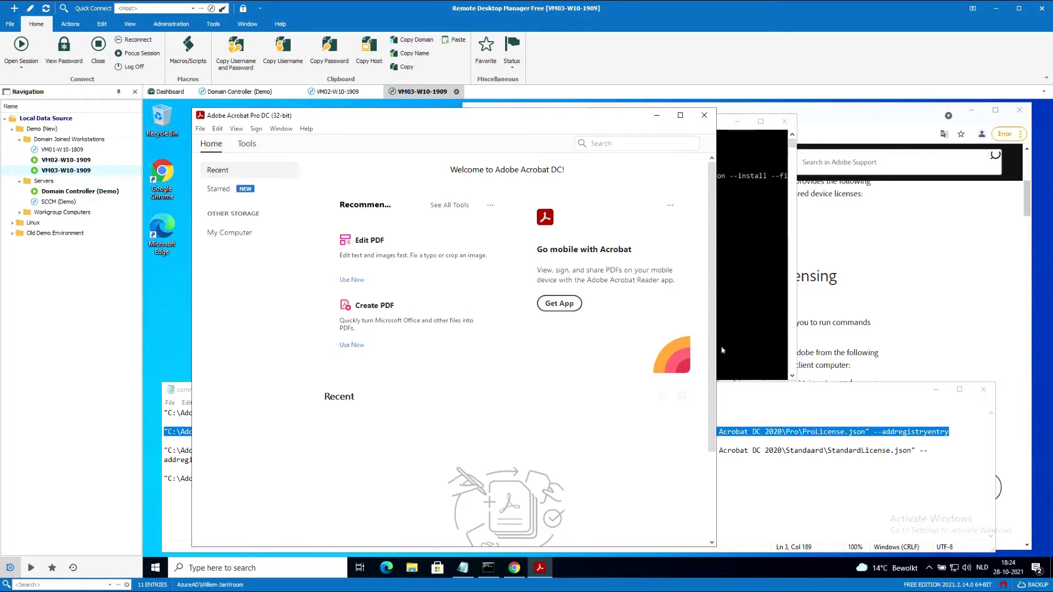
{"action": "left_click", "coordinate": [307, 130]}
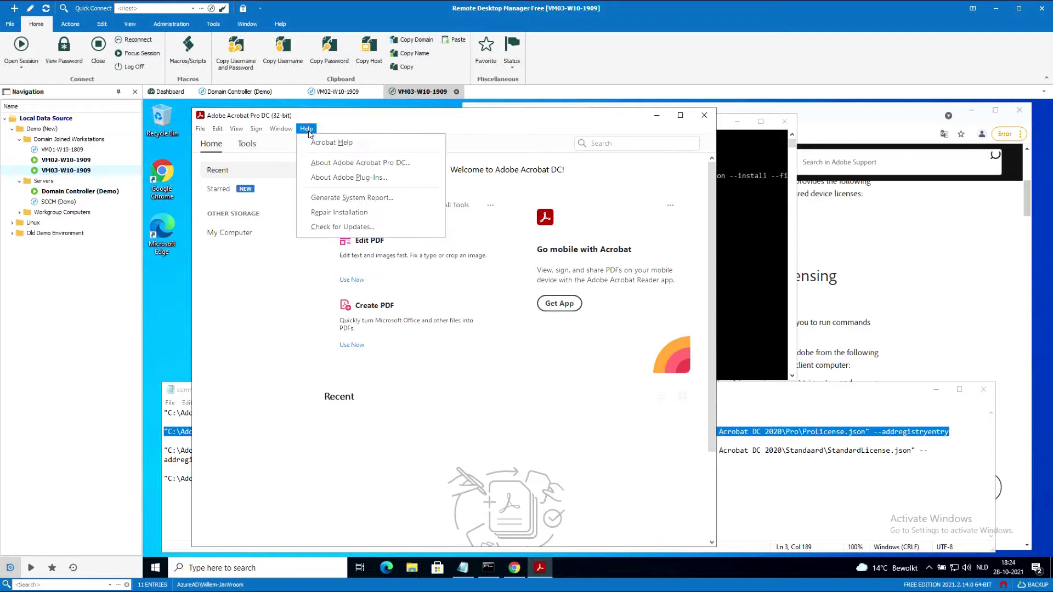
{"action": "left_click", "coordinate": [328, 164]}
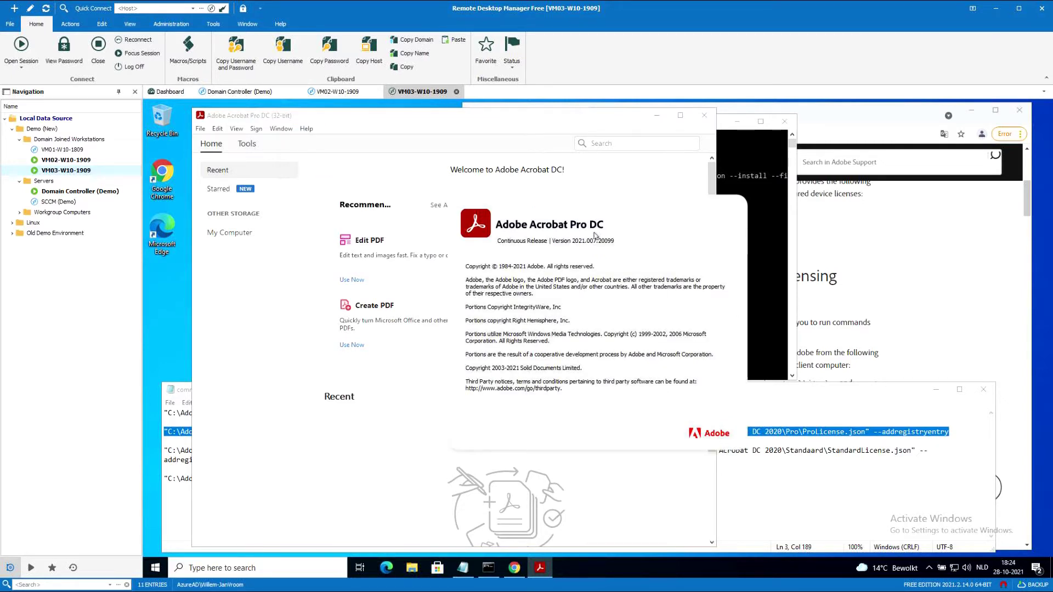
{"action": "left_click", "coordinate": [578, 227]}
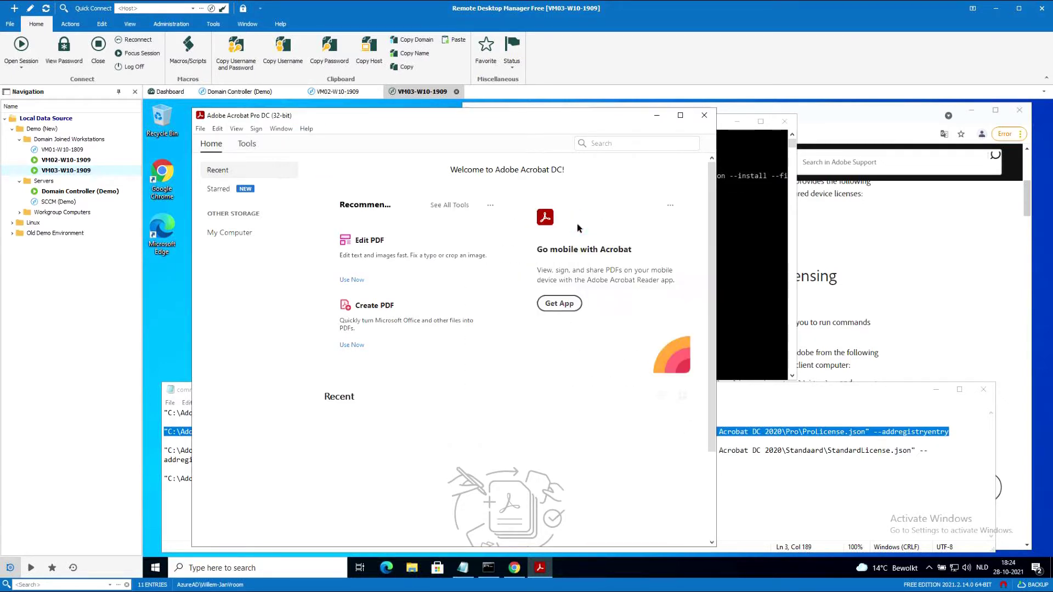
{"action": "left_click", "coordinate": [703, 115]}
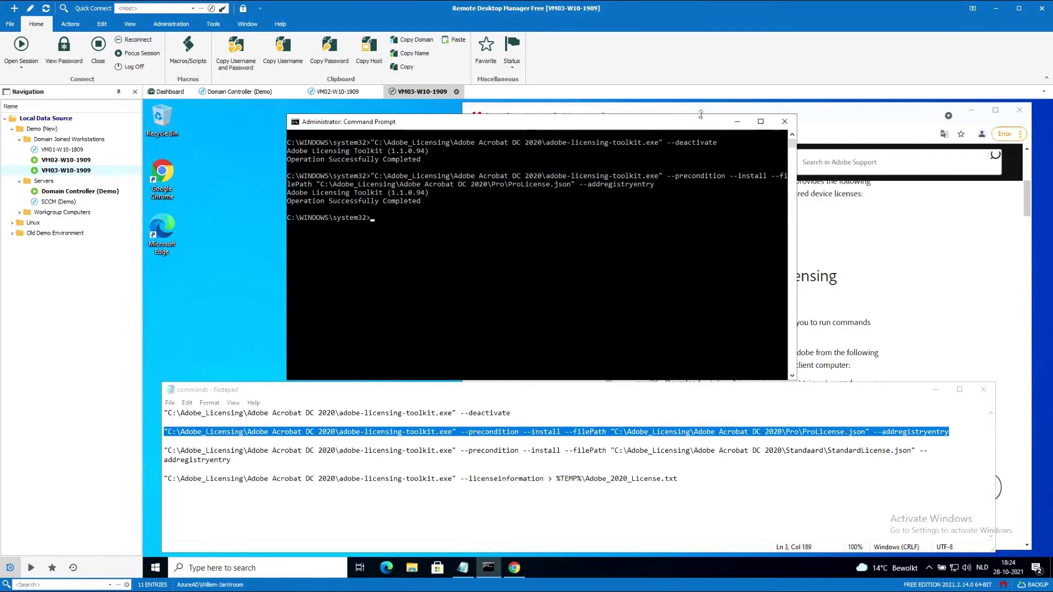
Deactivate the installed Pro license by running the toolkit's --deactivate command from the commands file in Command Prompt
{"action": "left_click_drag", "start_coordinate": [513, 413], "coordinate": [165, 413]}
{"action": "key", "text": "ctrl+c"}
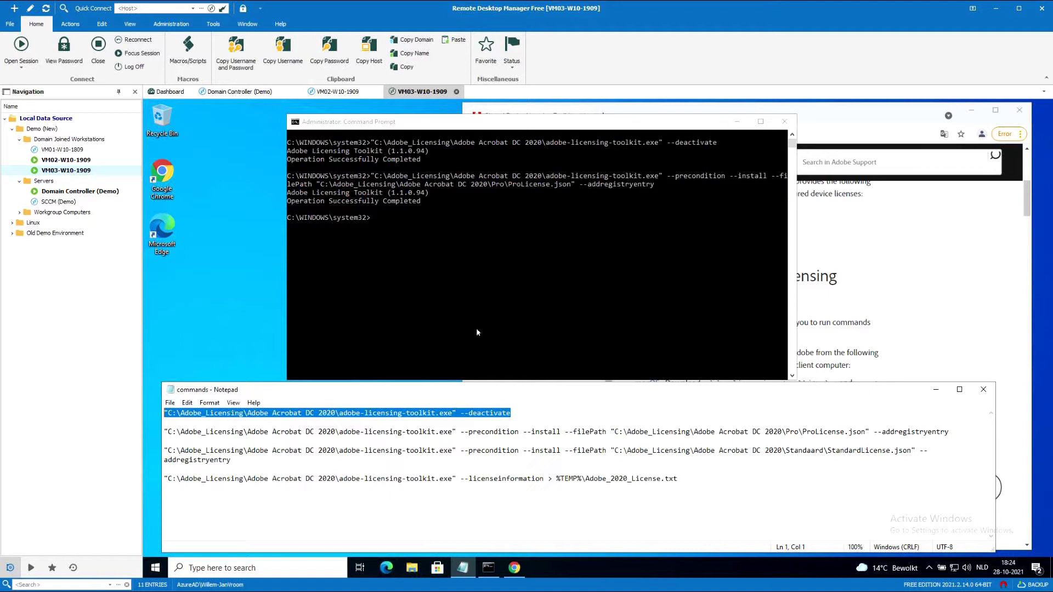
{"action": "left_click", "coordinate": [372, 221]}
{"action": "right_click", "coordinate": [373, 222]}
{"action": "key", "text": "Return"}
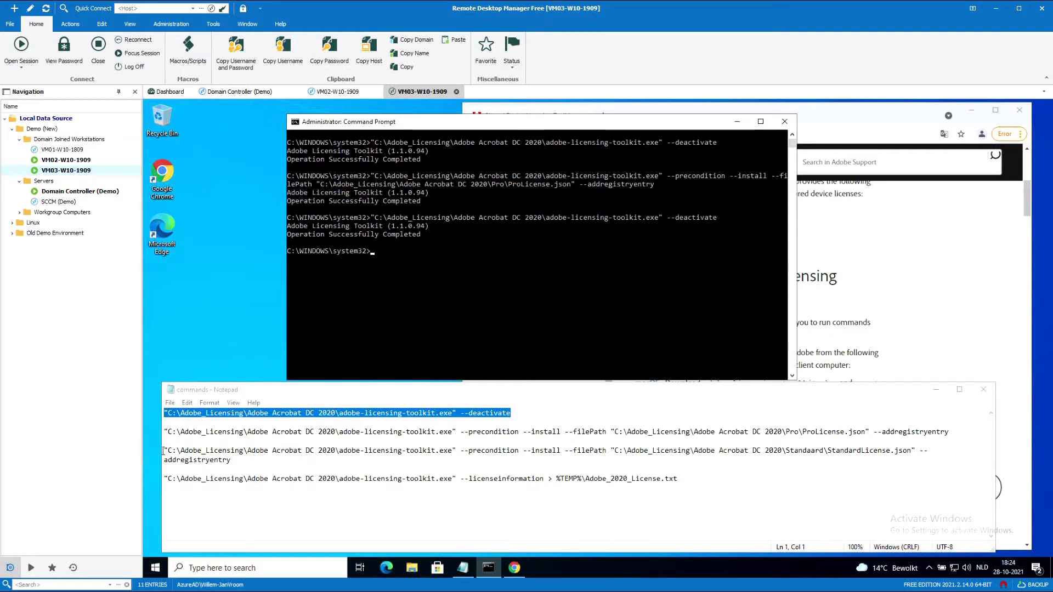
Install the Standard license by running the commands file's toolkit line for StandardLicense.json with --addregistryentry in Command Prompt
{"action": "left_click_drag", "start_coordinate": [164, 450], "coordinate": [236, 461]}
{"action": "key", "text": "ctrl+c"}
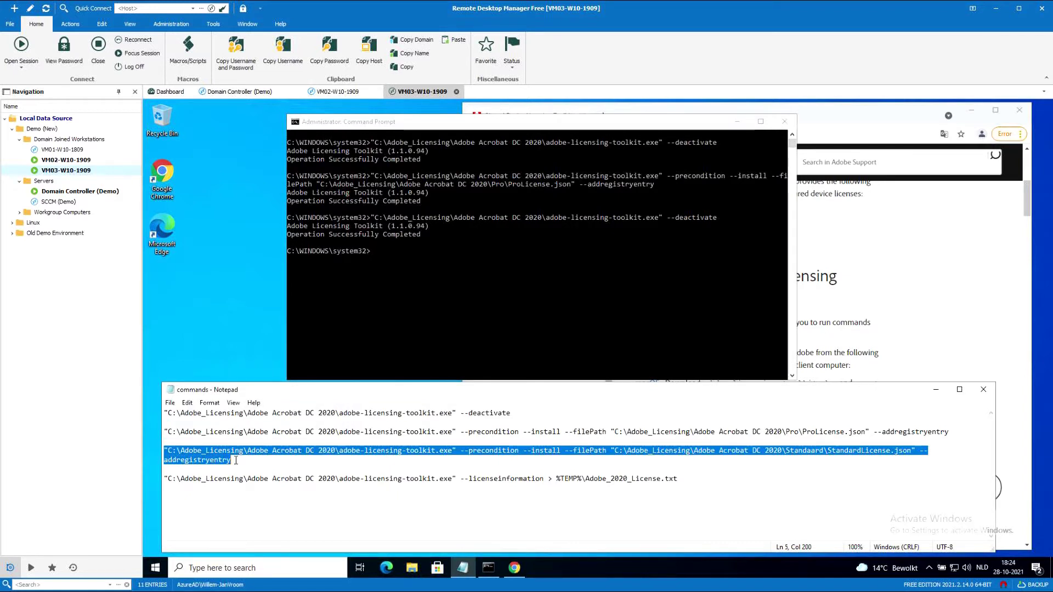
{"action": "left_click", "coordinate": [379, 258]}
{"action": "right_click", "coordinate": [379, 256]}
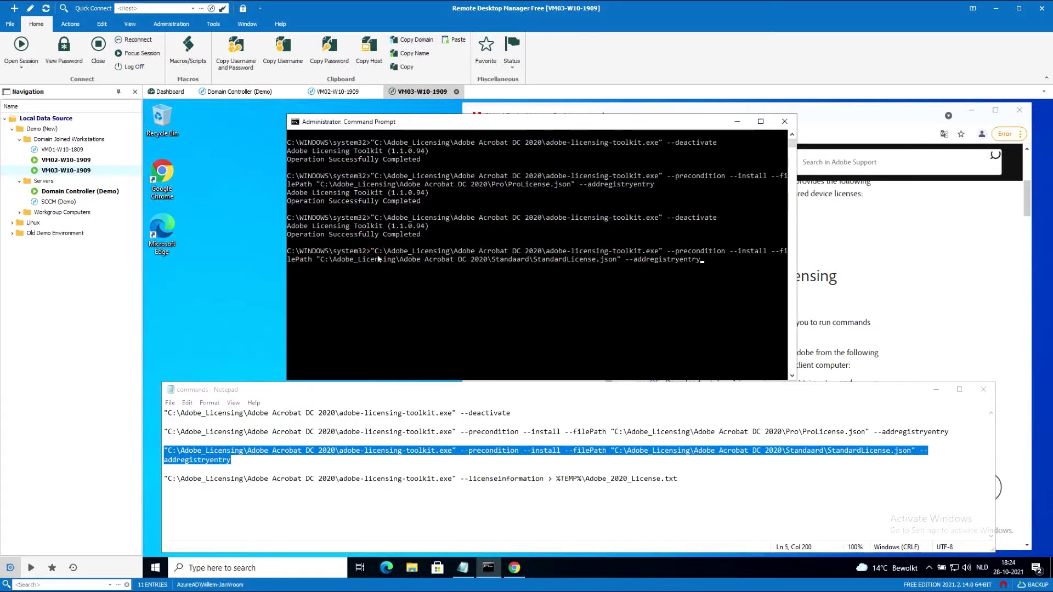
{"action": "key", "text": "Return"}
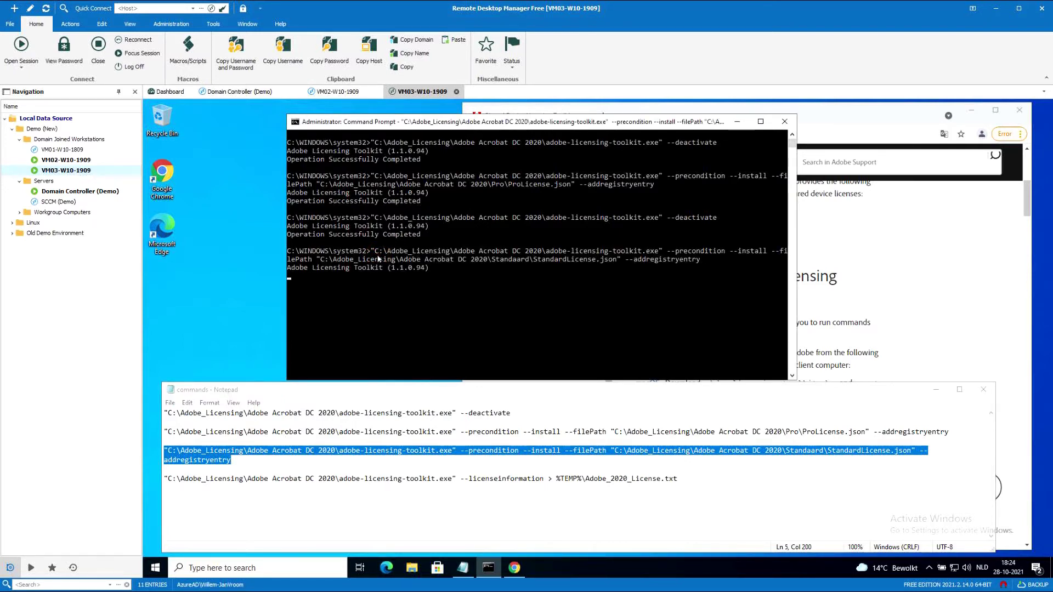
Reopen Adobe Acrobat DC, check the edition in its About information after the Standard license installation, and close it
{"action": "left_click", "coordinate": [156, 568]}
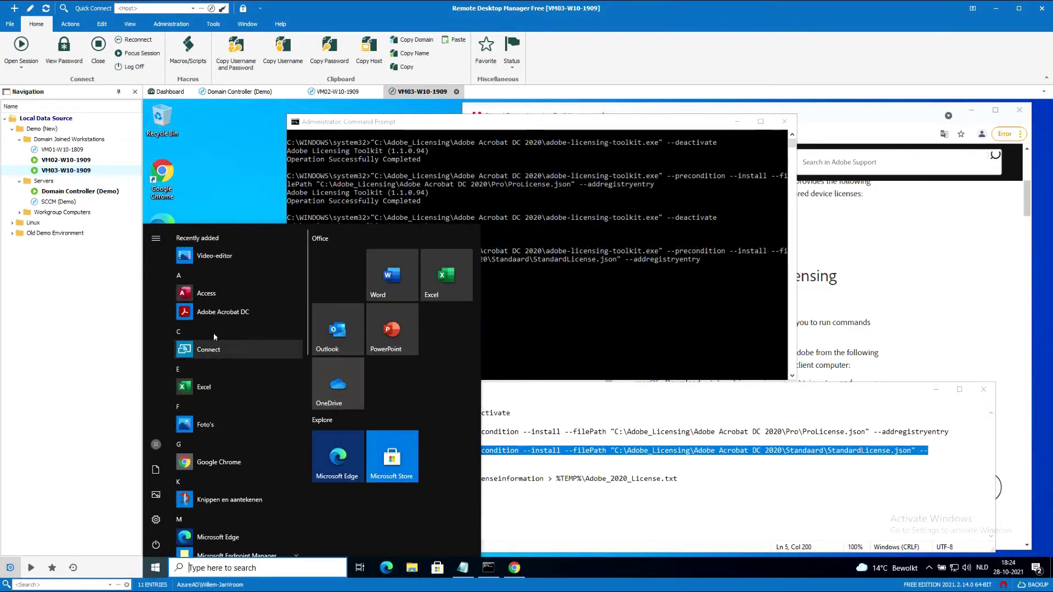
{"action": "left_click", "coordinate": [219, 312]}
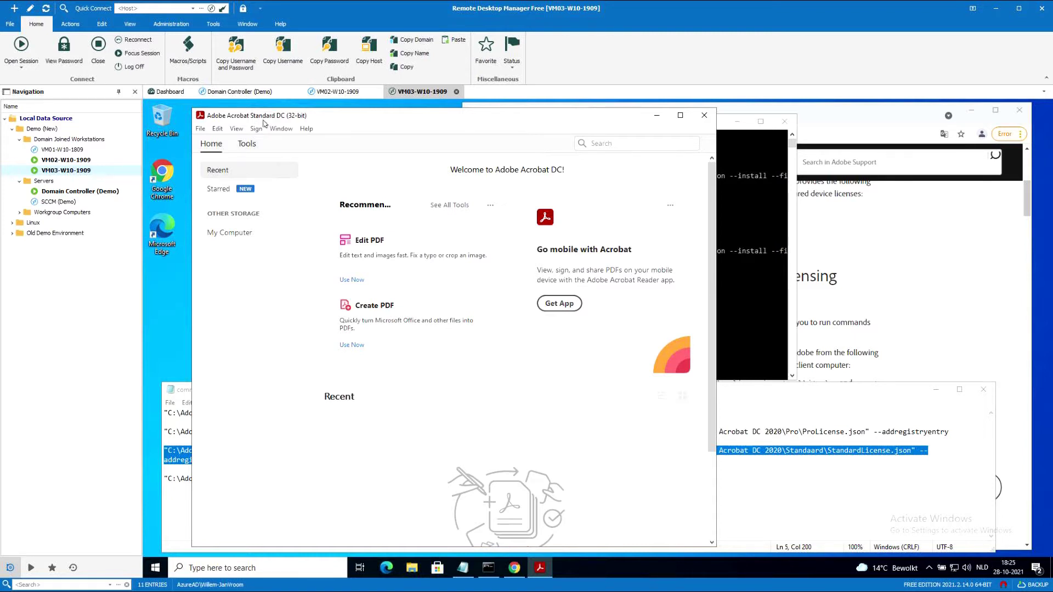
{"action": "left_click", "coordinate": [310, 133]}
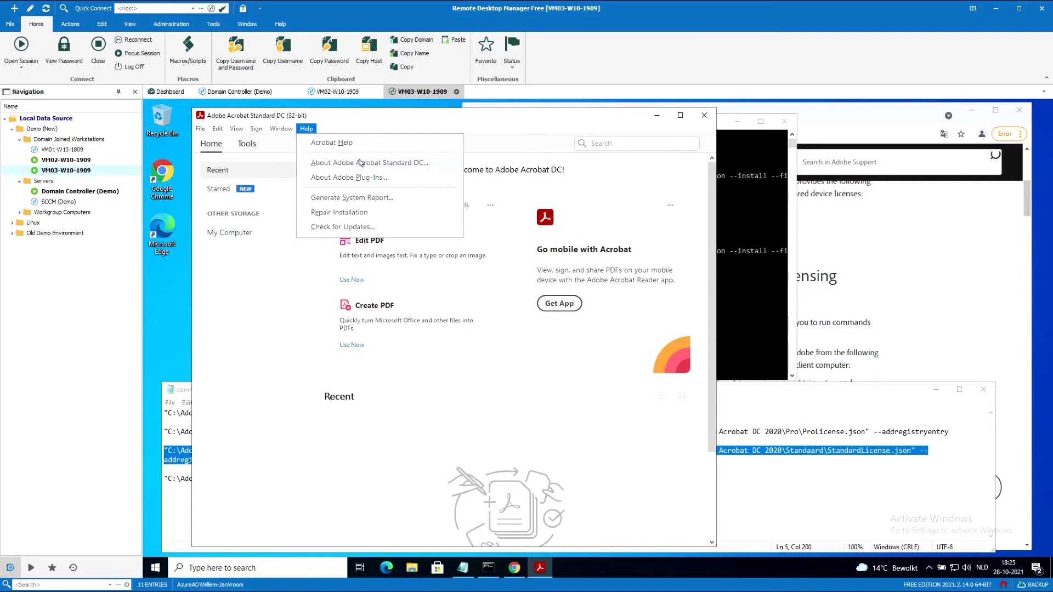
{"action": "left_click", "coordinate": [331, 166]}
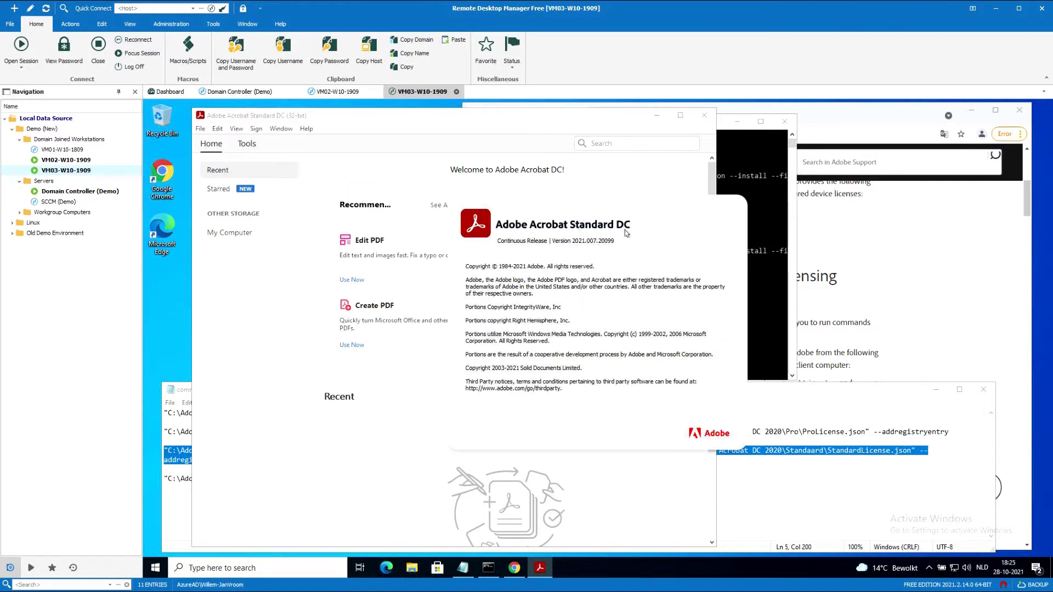
{"action": "mouse_move", "coordinate": [601, 242]}
{"action": "left_click", "coordinate": [620, 277]}
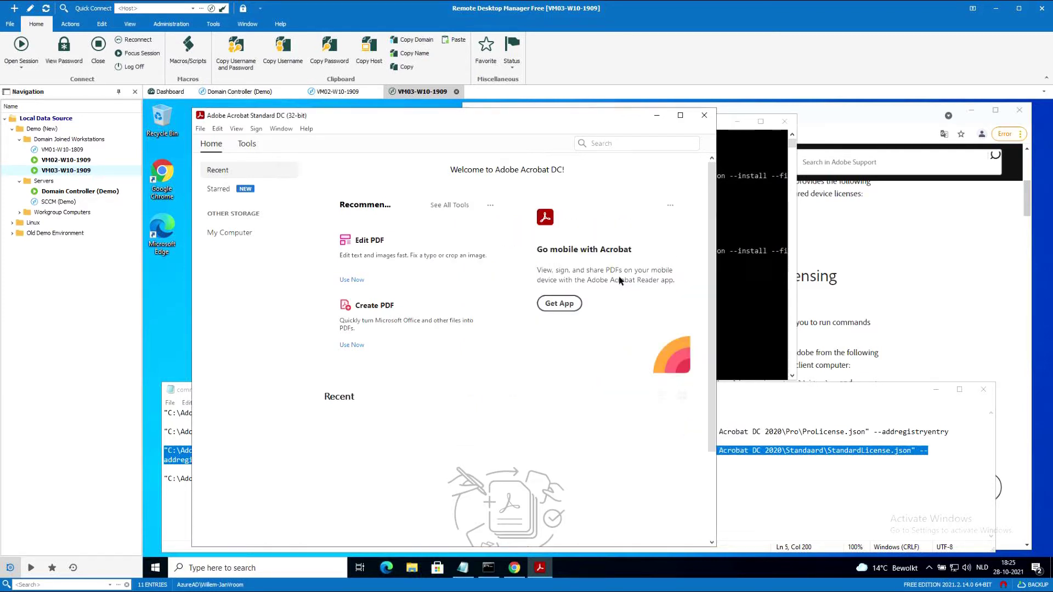
{"action": "left_click", "coordinate": [704, 115]}
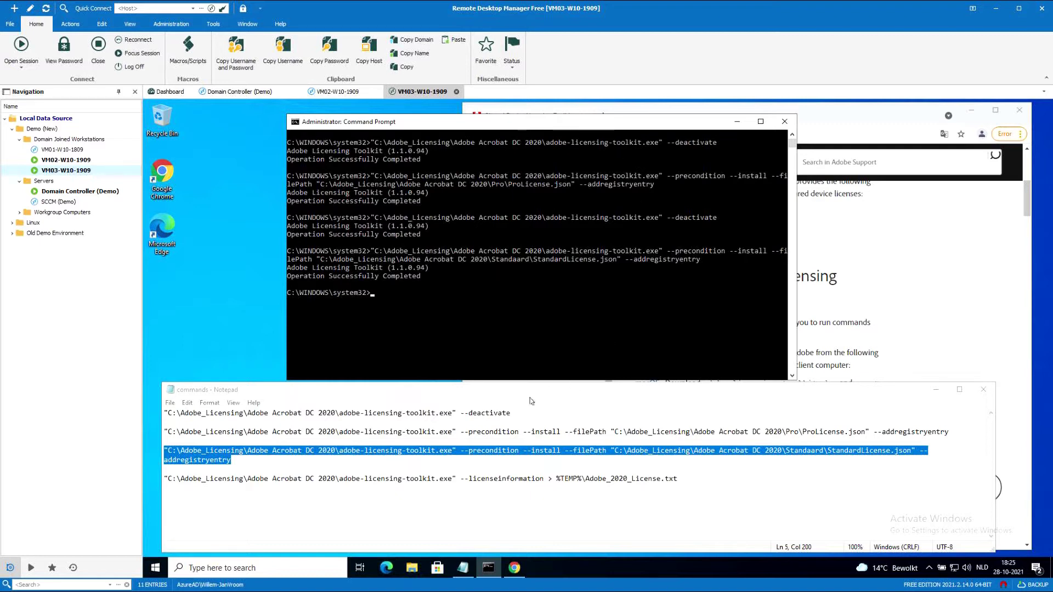
Deactivate the Standard license by running the --deactivate toolkit command from the commands file in Command Prompt
{"action": "left_click_drag", "start_coordinate": [510, 414], "coordinate": [163, 413]}
{"action": "key", "text": "ctrl+c"}
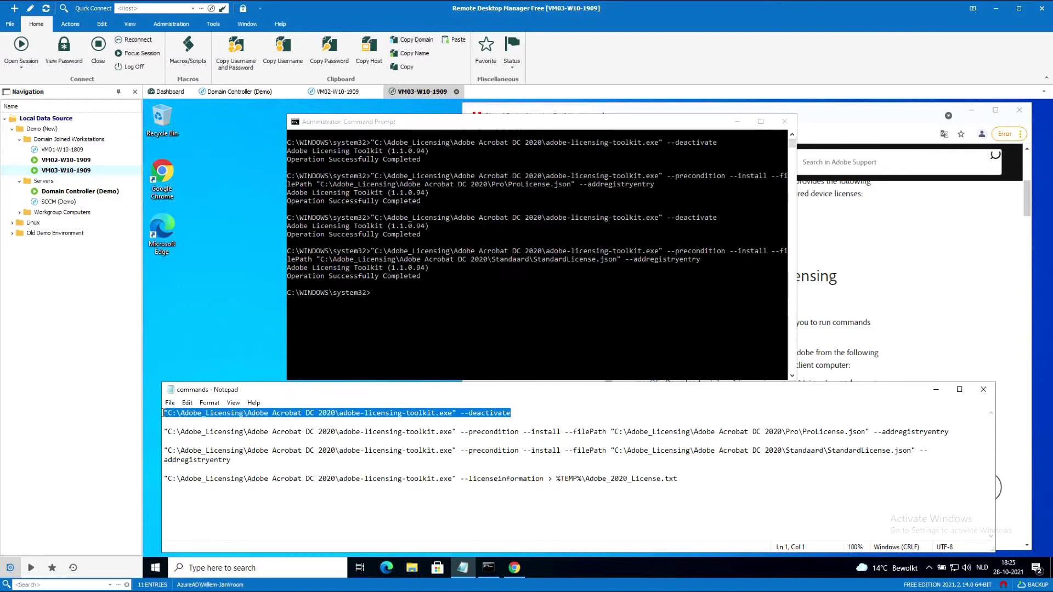
{"action": "left_click", "coordinate": [385, 298]}
{"action": "right_click", "coordinate": [385, 297]}
{"action": "key", "text": "Return"}
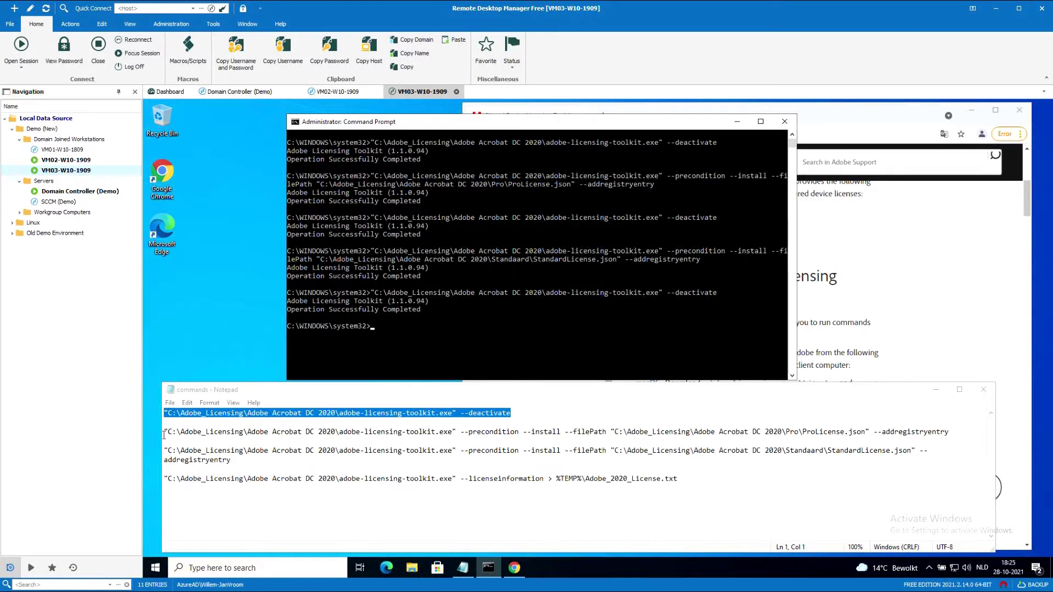
Reinstall the Pro license by running the commands file's toolkit line for ProLicense.json with --addregistryentry in Command Prompt
{"action": "left_click_drag", "start_coordinate": [166, 435], "coordinate": [953, 429]}
{"action": "key", "text": "ctrl+c"}
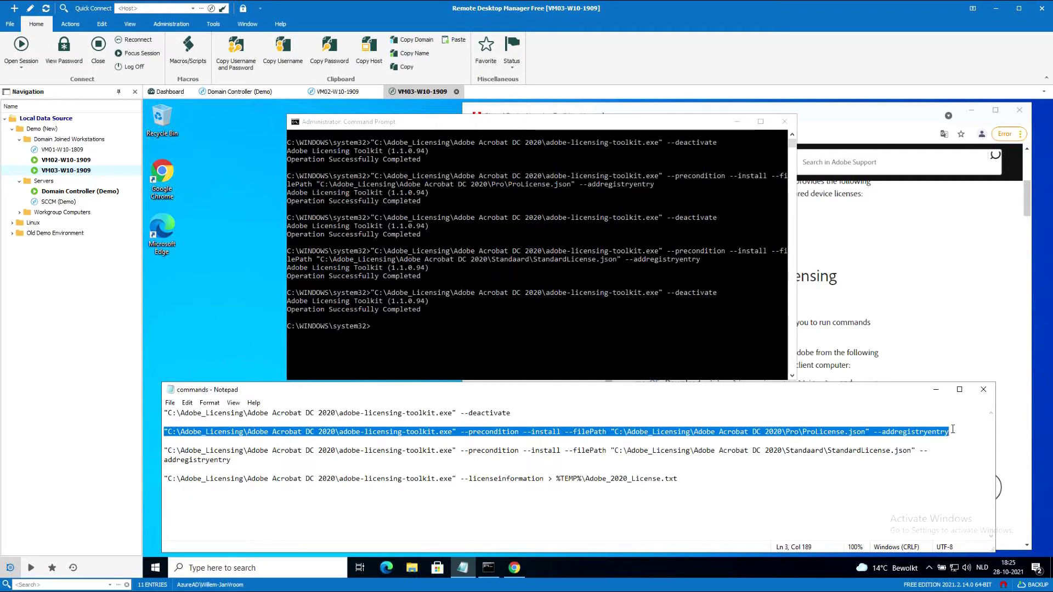
{"action": "left_click", "coordinate": [378, 345]}
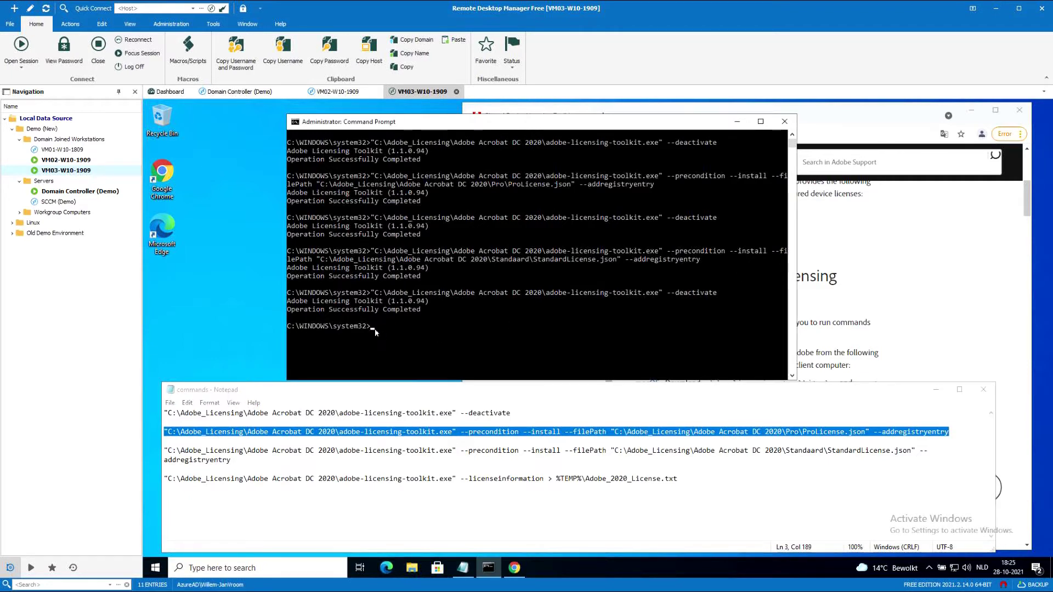
{"action": "right_click", "coordinate": [374, 327]}
{"action": "key", "text": "Return"}
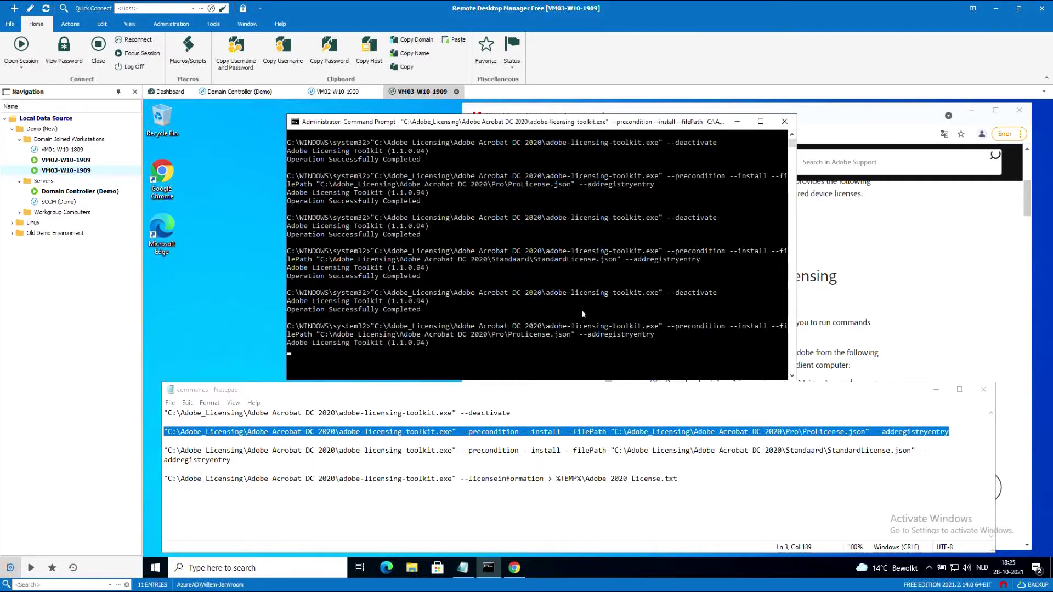
Launch Adobe Acrobat DC, check the edition shown in its window title, and close the application
{"action": "left_click", "coordinate": [156, 567]}
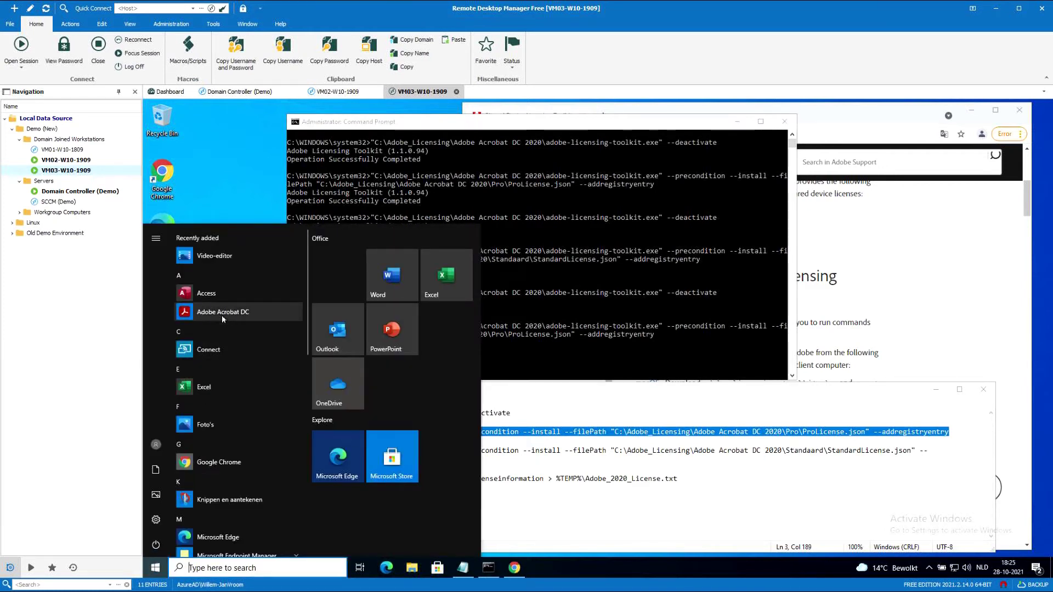
{"action": "left_click", "coordinate": [222, 313]}
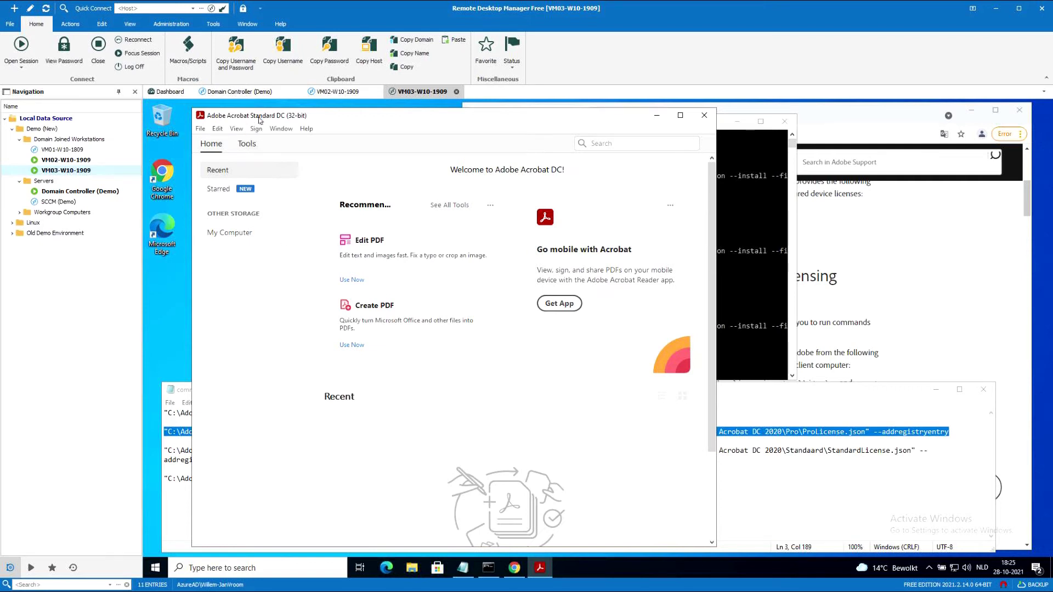
{"action": "left_click", "coordinate": [704, 114]}
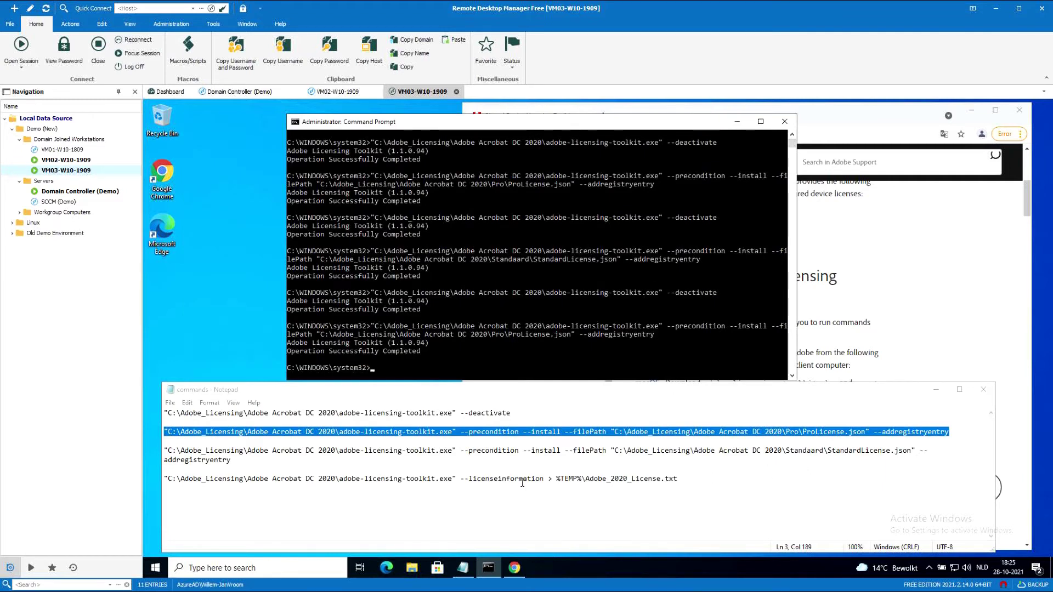
Install StandardLicense.json without deactivating the Pro license by running its toolkit line from the commands file in Command Prompt
{"action": "left_click_drag", "start_coordinate": [163, 448], "coordinate": [234, 461]}
{"action": "key", "text": "ctrl+c"}
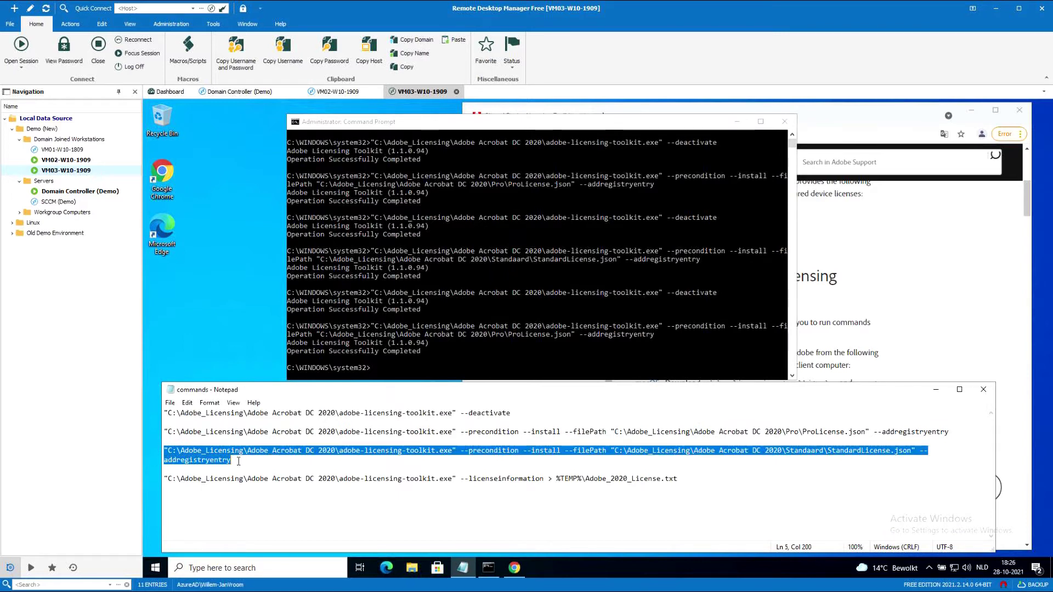
{"action": "left_click", "coordinate": [378, 371]}
{"action": "right_click", "coordinate": [378, 367]}
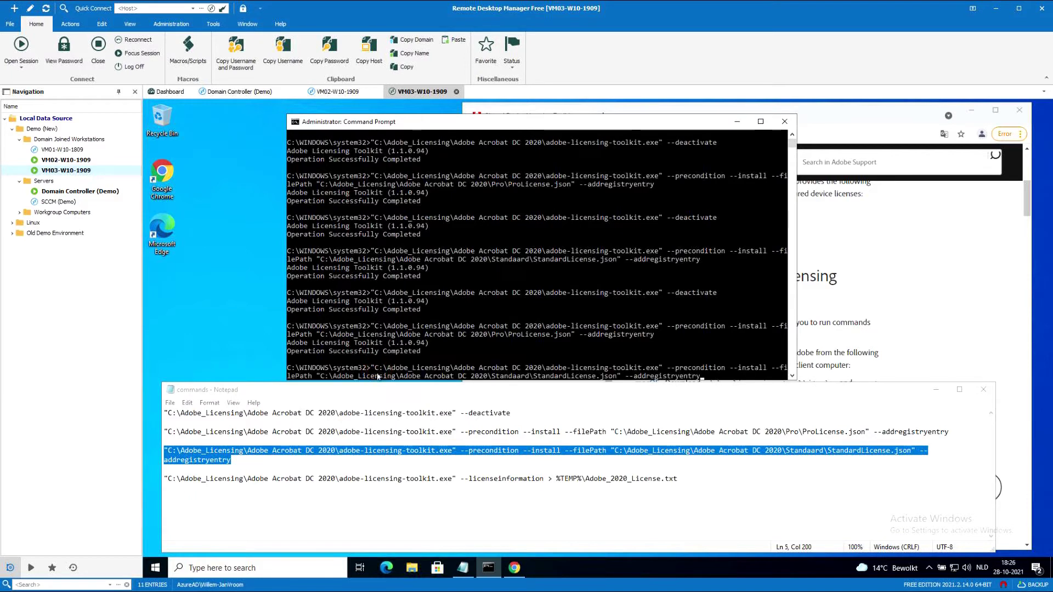
{"action": "key", "text": "Return"}
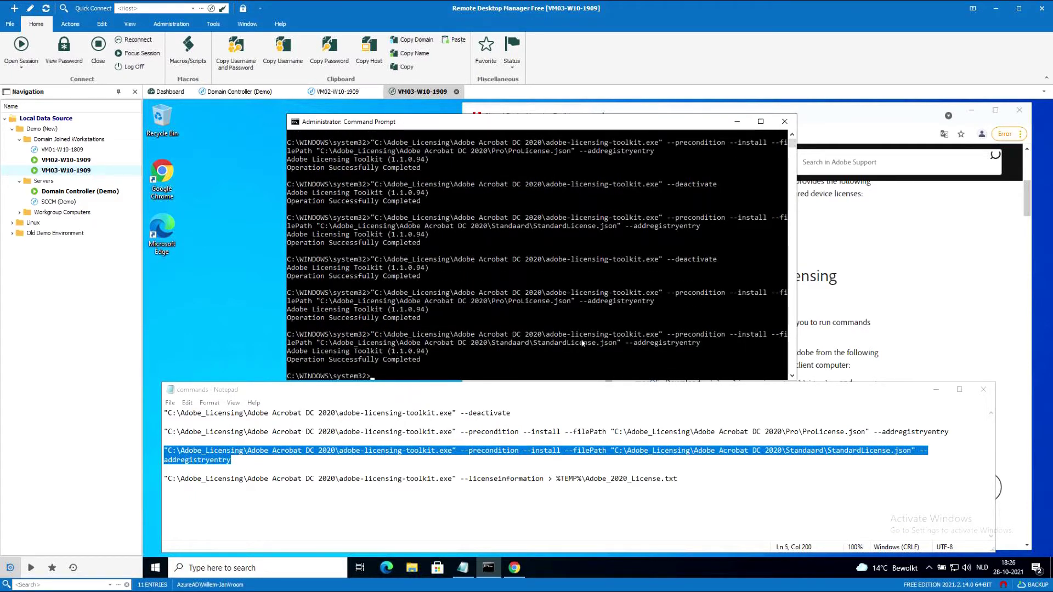
Launch Adobe Acrobat DC, check which edition its window title shows with both licenses installed, and close it
{"action": "left_click", "coordinate": [155, 568]}
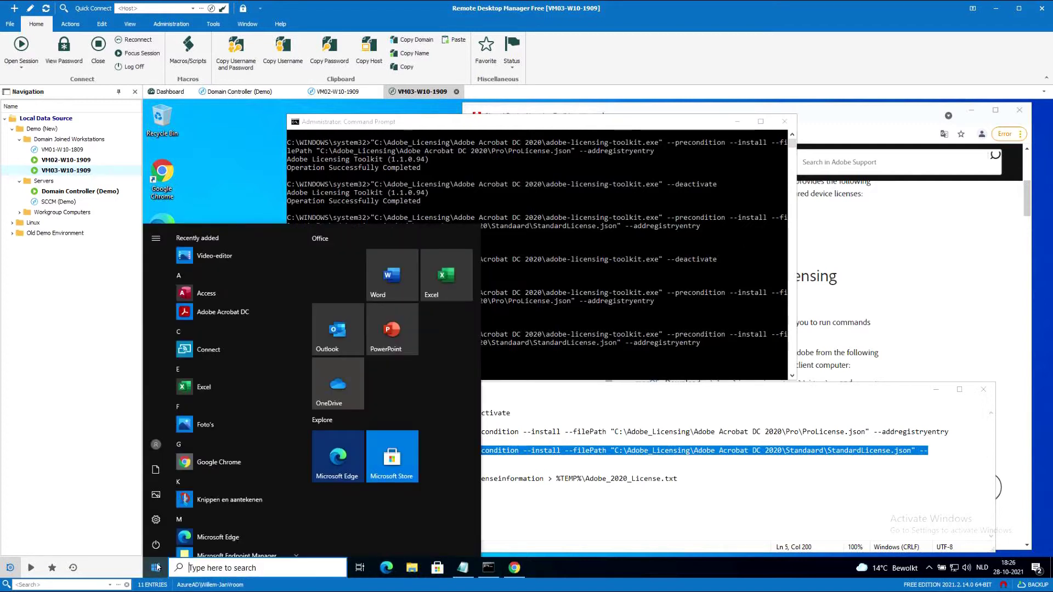
{"action": "left_click", "coordinate": [212, 315]}
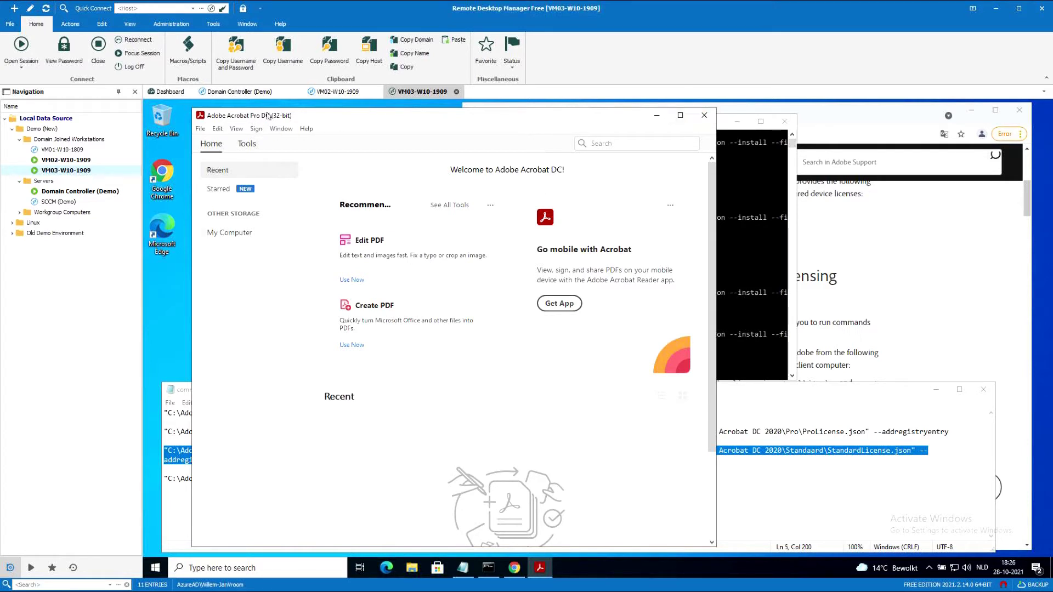
{"action": "left_click", "coordinate": [705, 115]}
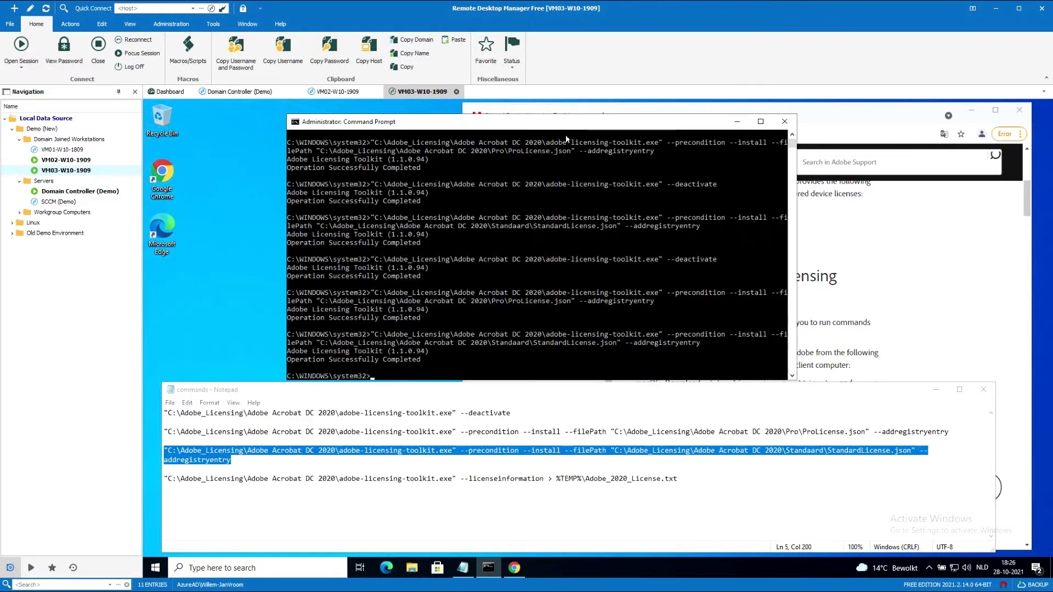
Deactivate the installed Acrobat licenses by running the --deactivate toolkit line from the commands file in Command Prompt
{"action": "left_click_drag", "start_coordinate": [165, 413], "coordinate": [515, 409]}
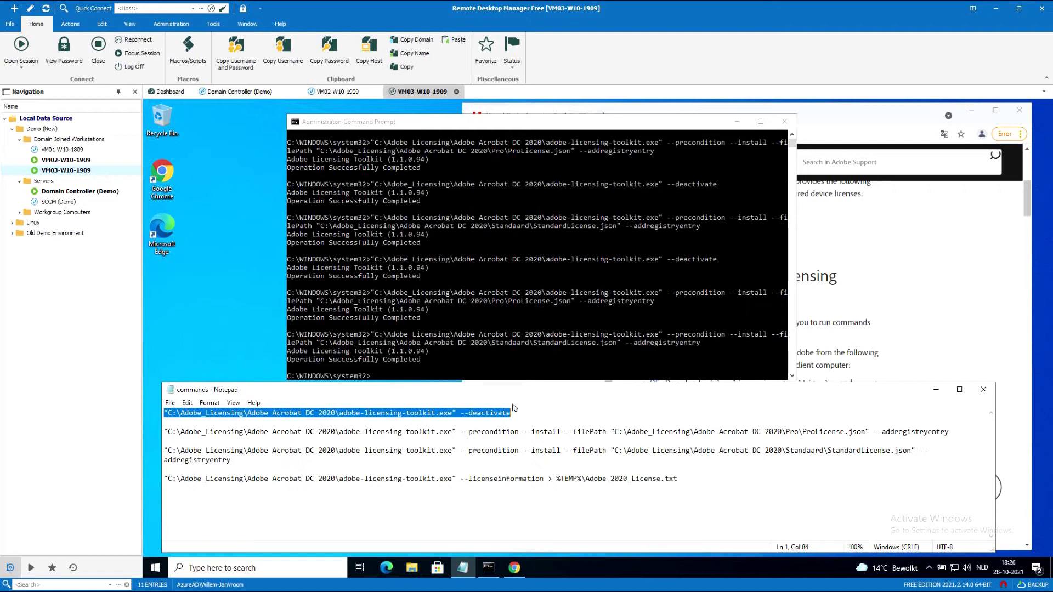
{"action": "key", "text": "ctrl+c"}
{"action": "left_click", "coordinate": [387, 375]}
{"action": "right_click", "coordinate": [386, 376]}
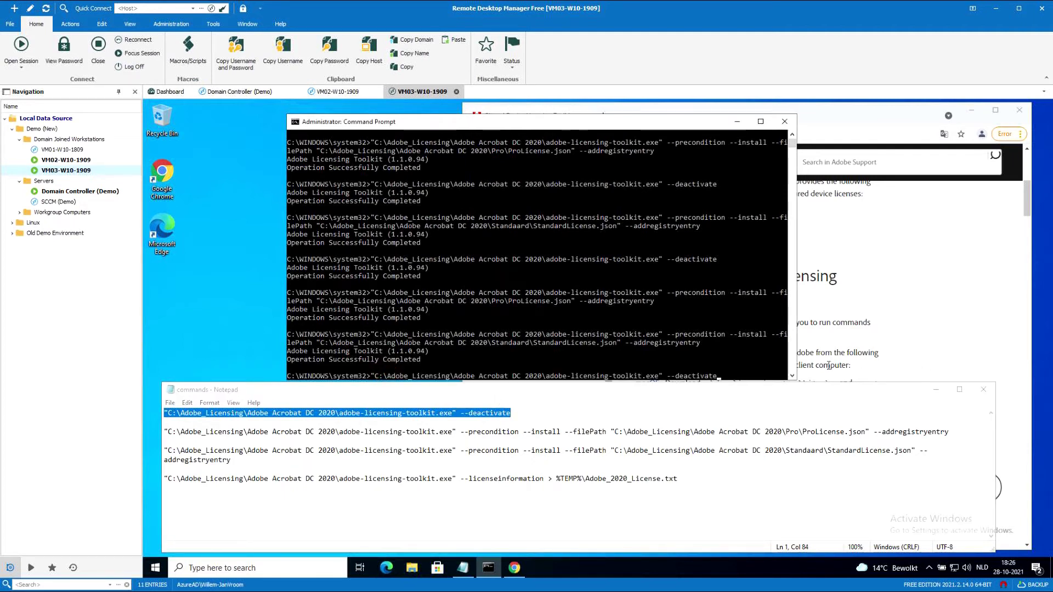
{"action": "key", "text": "Return"}
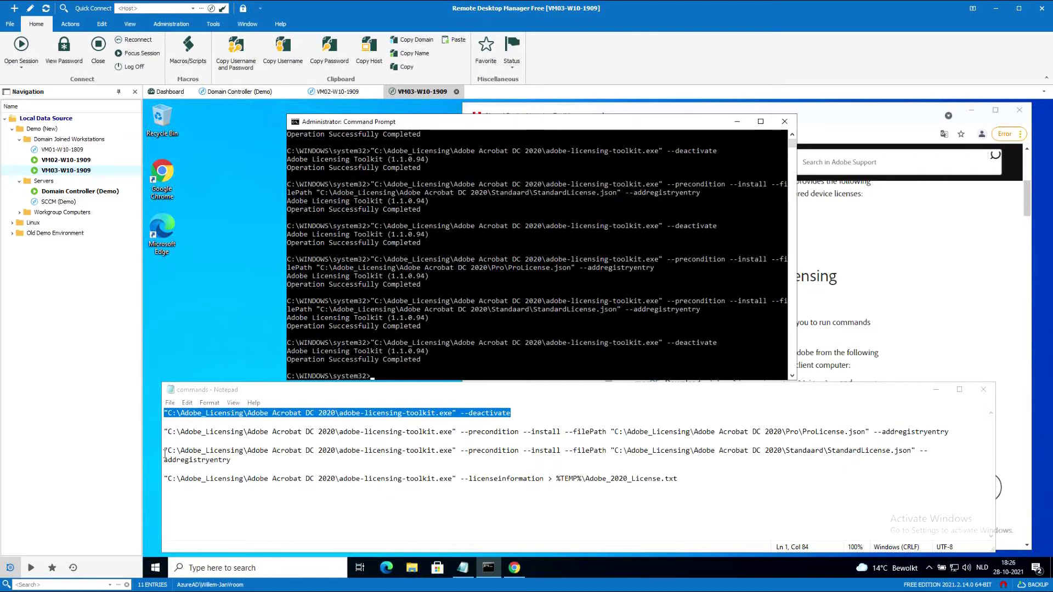
Install the Standard license by running the commands file's toolkit line for StandardLicense.json with --addregistryentry in Command Prompt
{"action": "left_click_drag", "start_coordinate": [164, 452], "coordinate": [236, 460]}
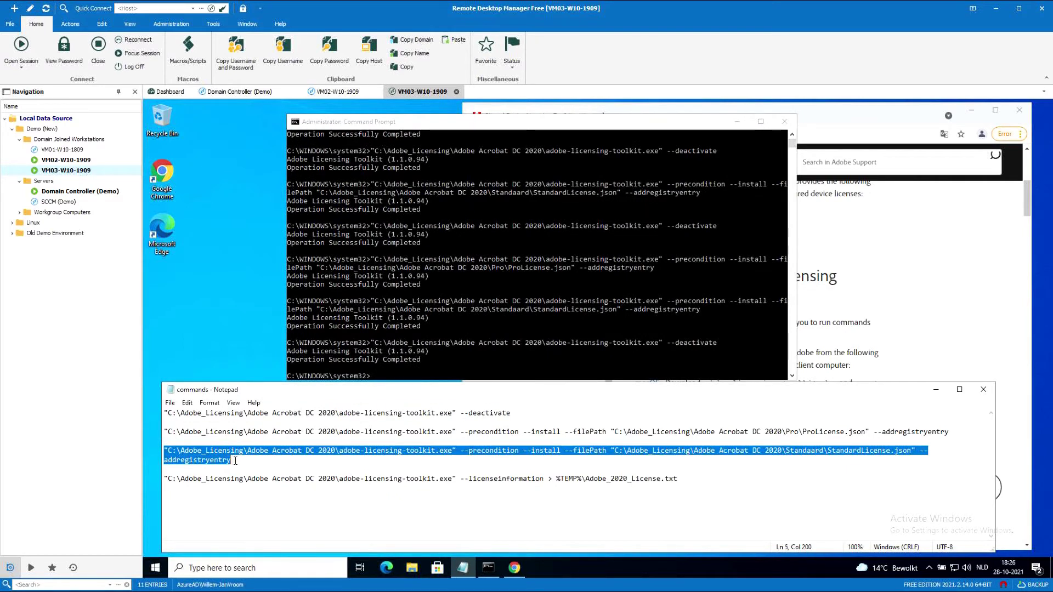
{"action": "left_click", "coordinate": [394, 374]}
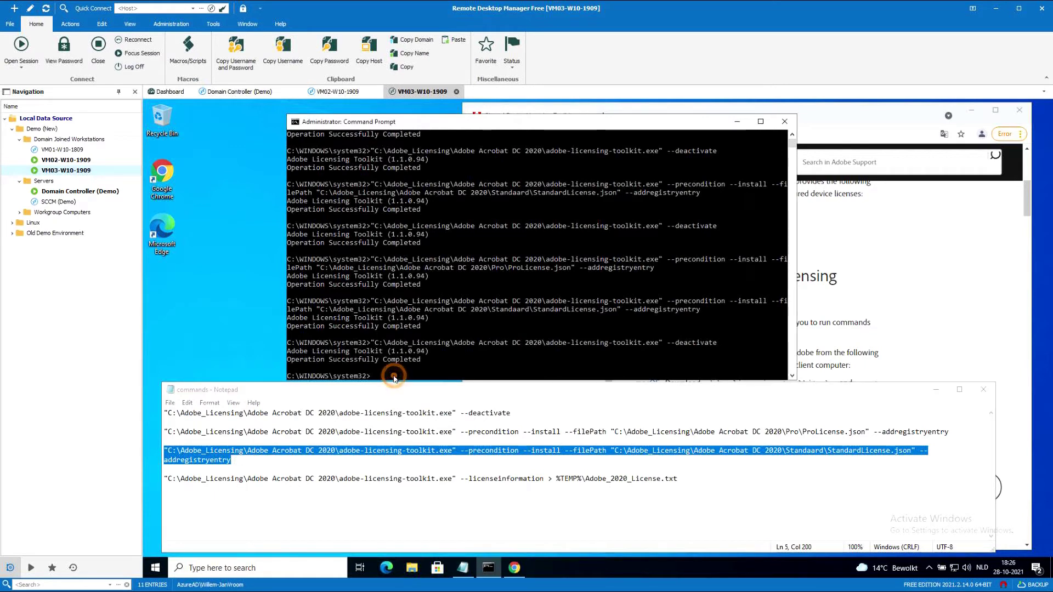
{"action": "right_click", "coordinate": [382, 379]}
{"action": "key", "text": "Return"}
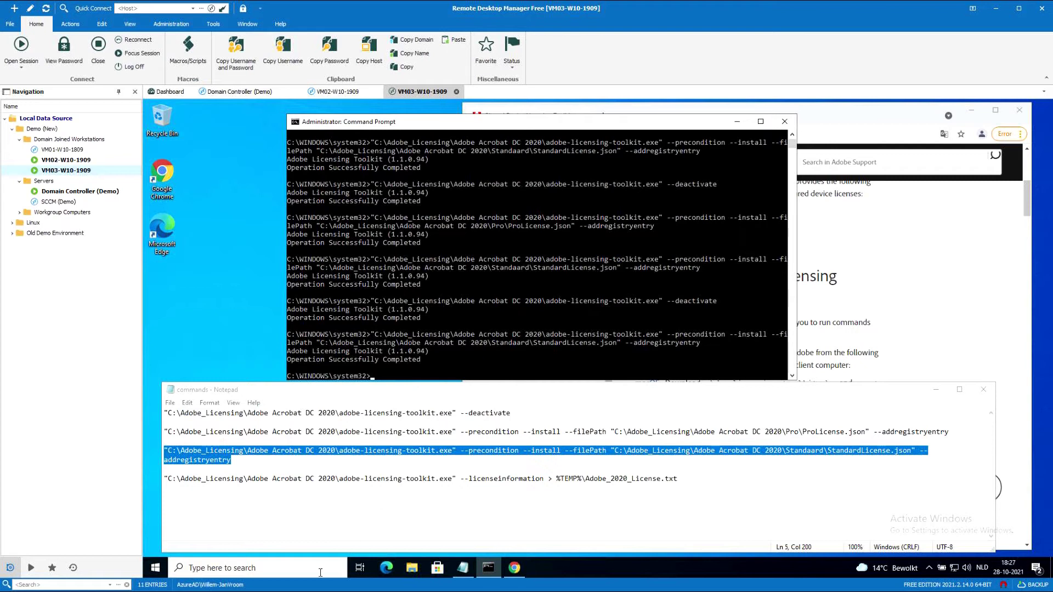
Launch Adobe Acrobat DC, check the edition shown in its window title, and close the application
{"action": "left_click", "coordinate": [153, 569]}
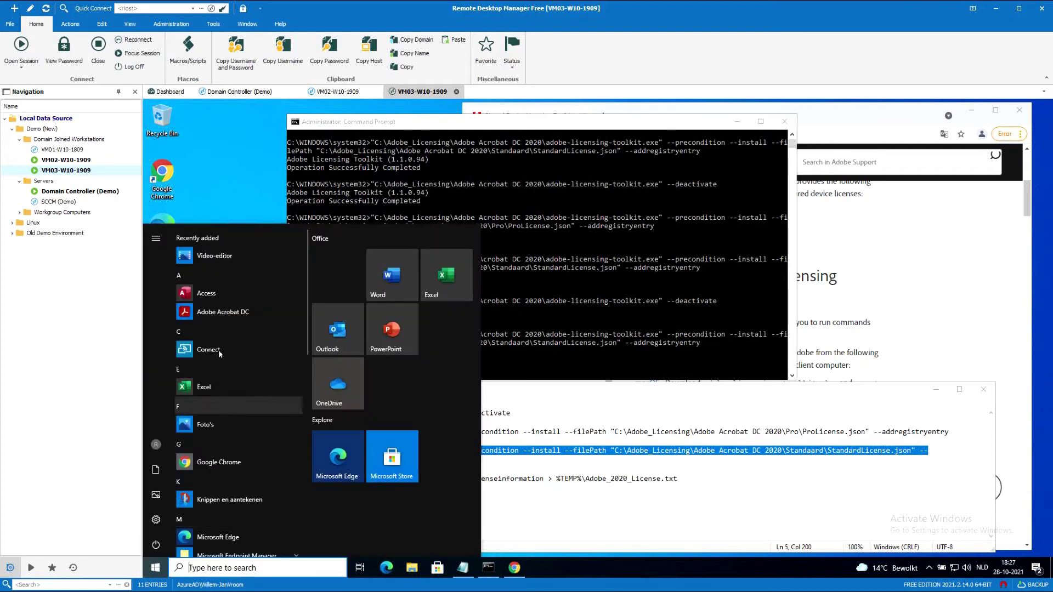
{"action": "left_click", "coordinate": [222, 312]}
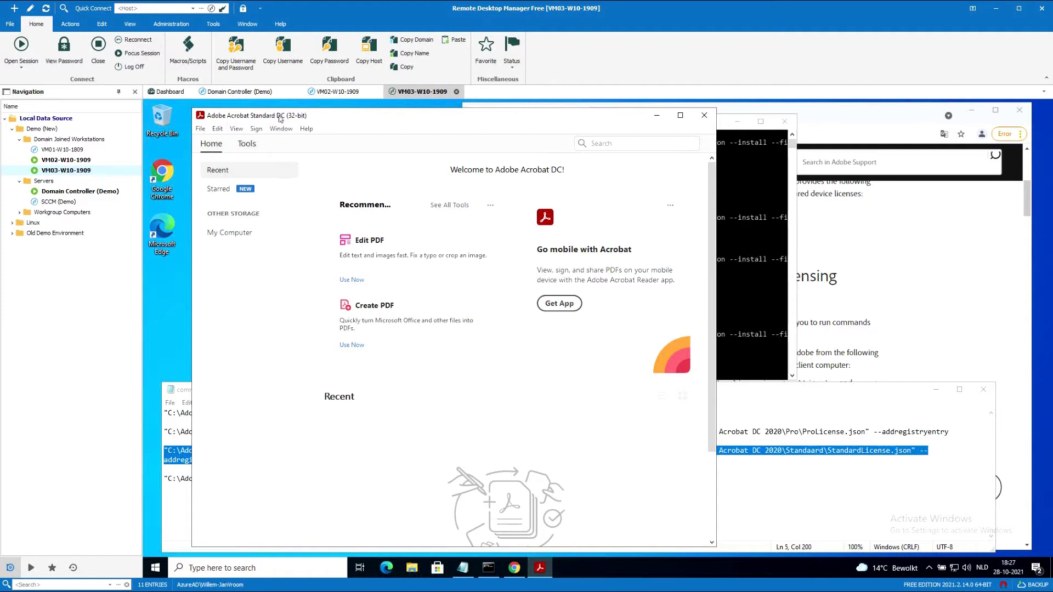
{"action": "left_click", "coordinate": [705, 118]}
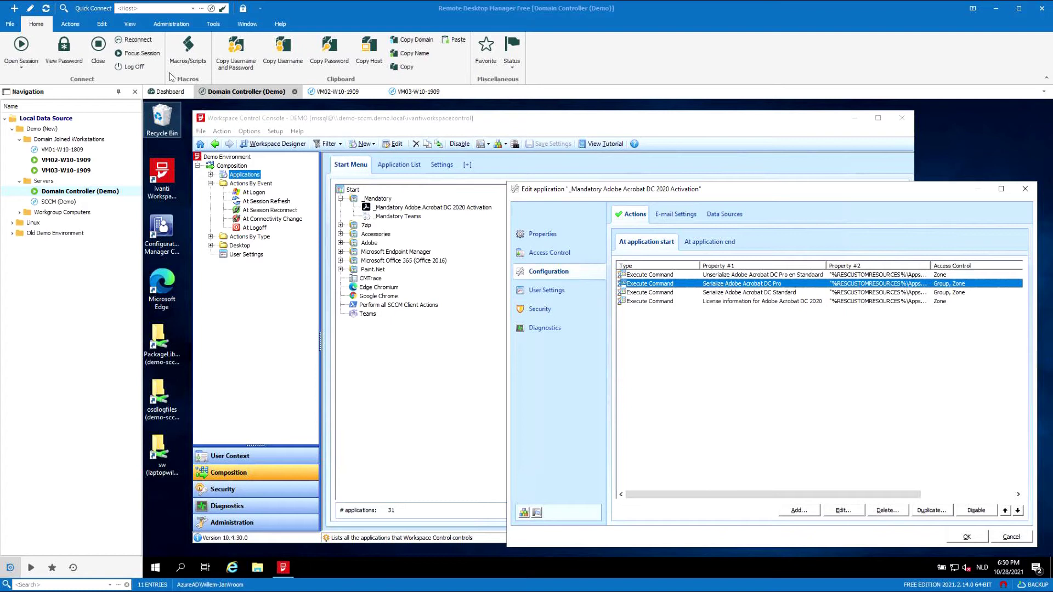
In the Domain Controller session, review the settings and access control of the Serialize Adobe Acrobat DC Pro command in the Workspace Control activation application
{"action": "left_click", "coordinate": [847, 284]}
{"action": "double_click", "coordinate": [847, 284]}
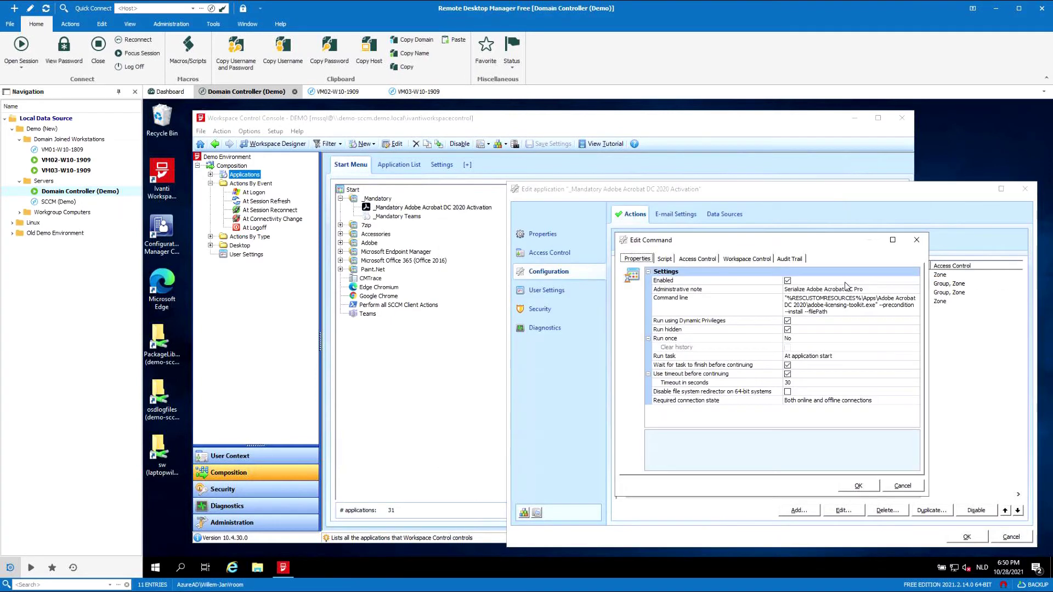
{"action": "left_click", "coordinate": [695, 260]}
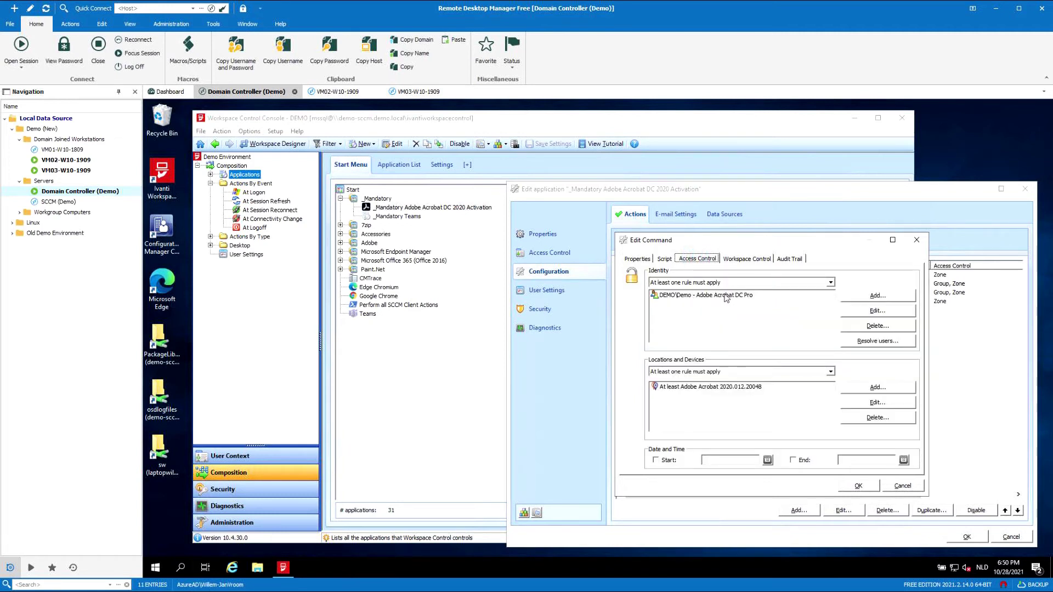
{"action": "left_click", "coordinate": [725, 296]}
{"action": "left_click_drag", "start_coordinate": [735, 244], "coordinate": [641, 321]}
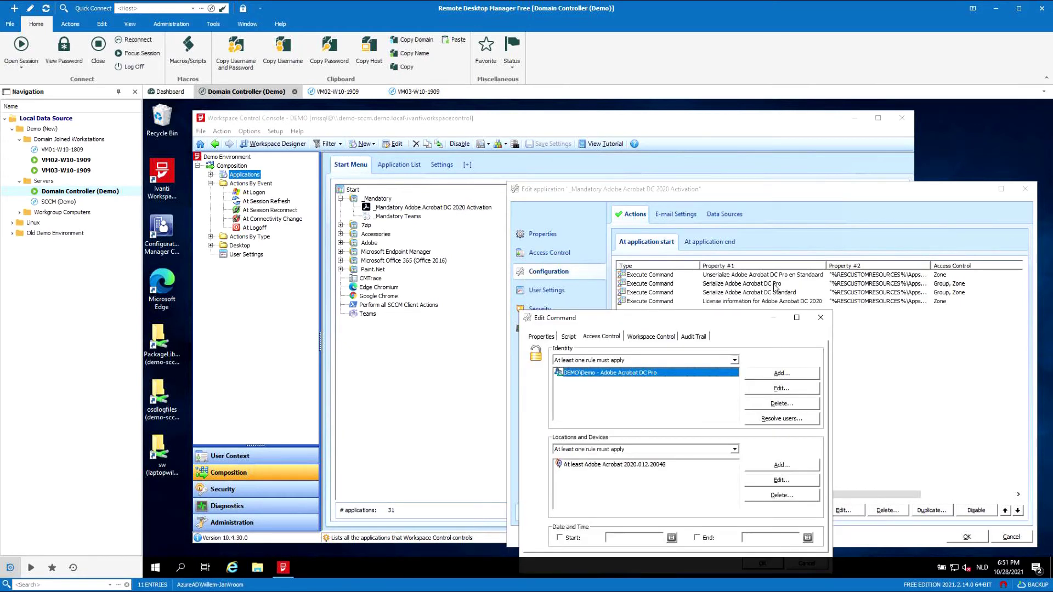
{"action": "left_click_drag", "start_coordinate": [717, 310], "coordinate": [691, 259]}
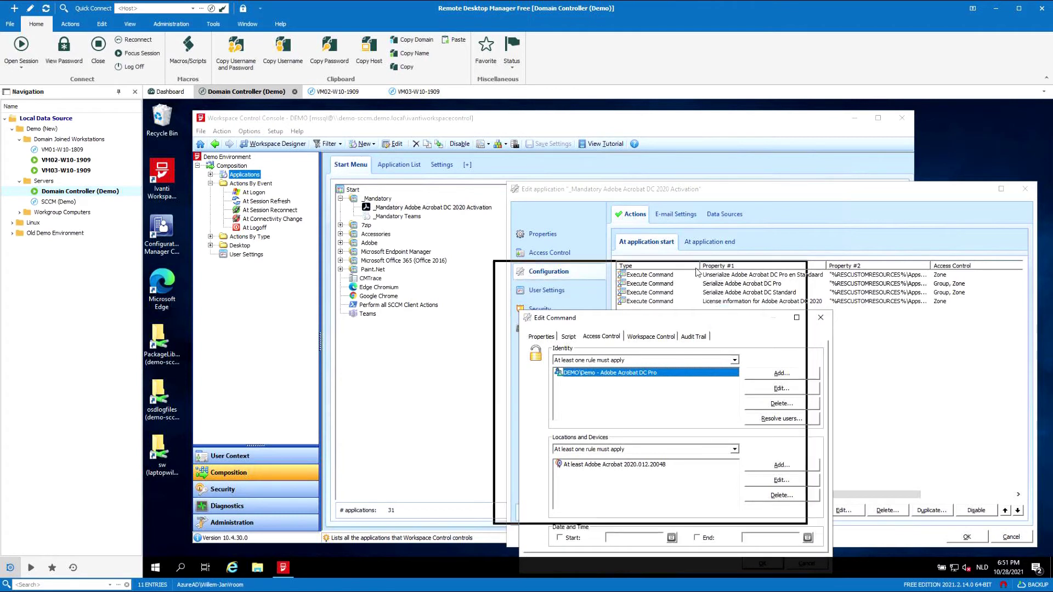
{"action": "left_click", "coordinate": [739, 512]}
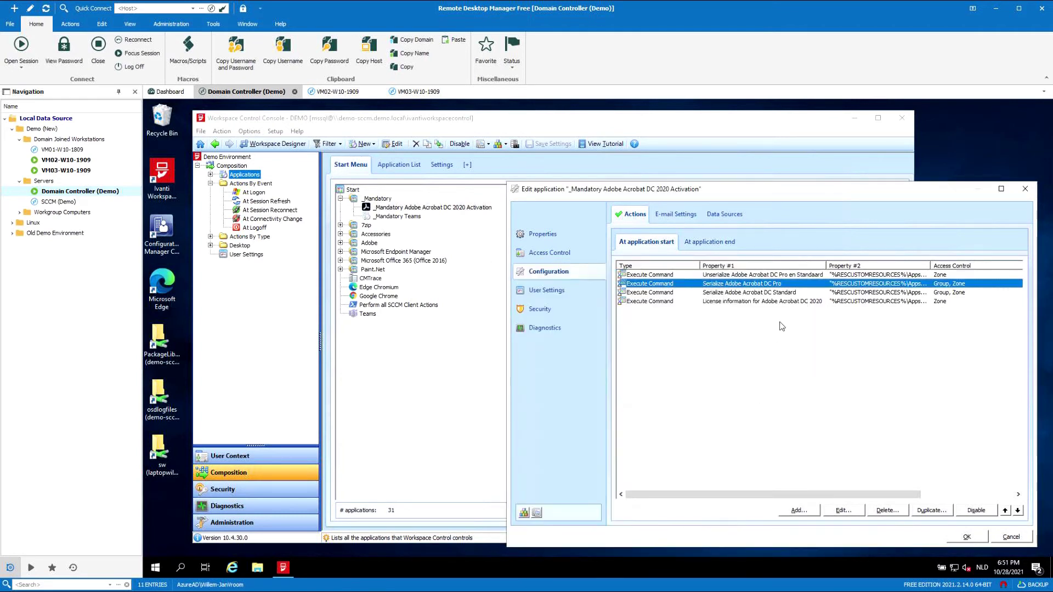
Review the properties and access control of the Serialize Adobe Acrobat DC Standard command, and close the application's settings
{"action": "left_click", "coordinate": [780, 294]}
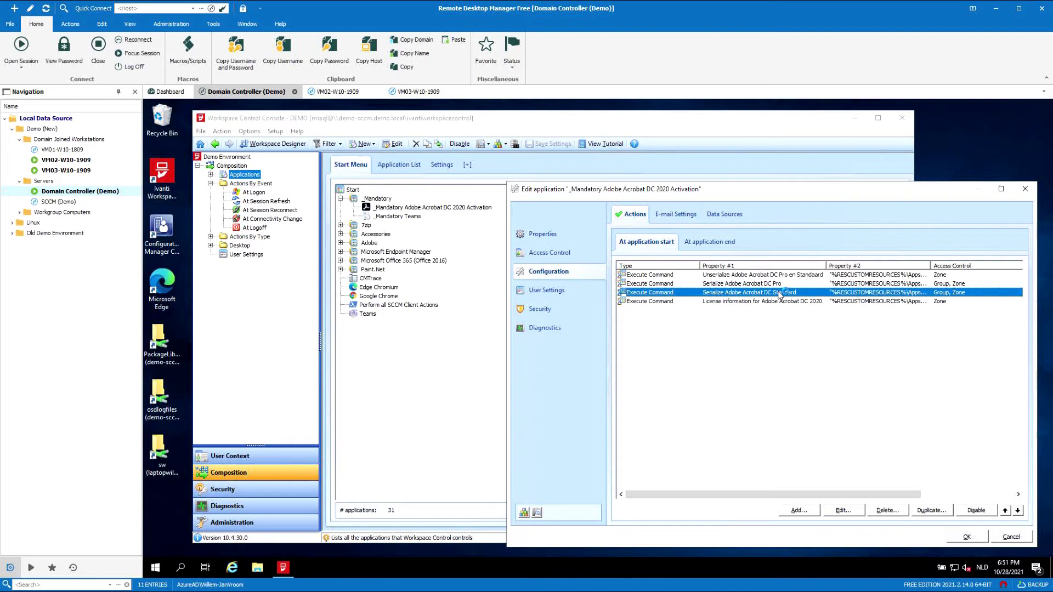
{"action": "double_click", "coordinate": [780, 293]}
{"action": "left_click_drag", "start_coordinate": [766, 242], "coordinate": [540, 274]}
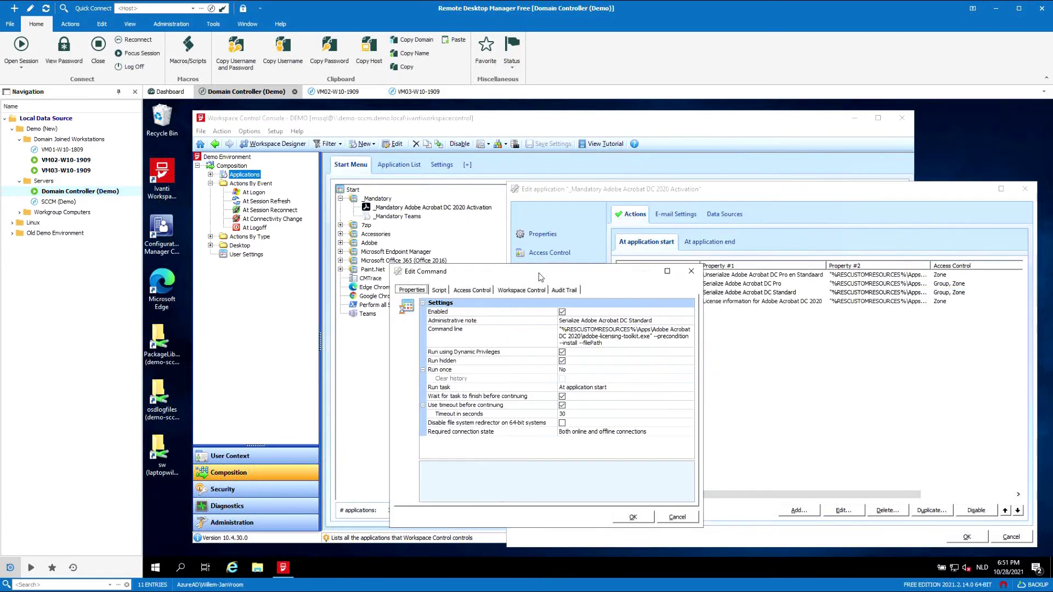
{"action": "left_click", "coordinate": [471, 290]}
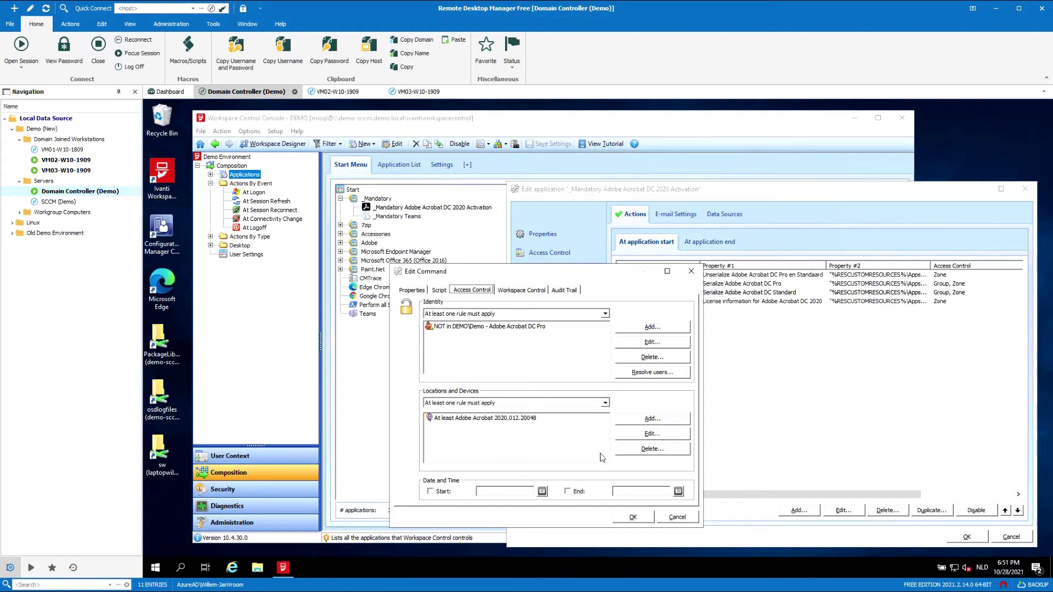
{"action": "left_click", "coordinate": [634, 517]}
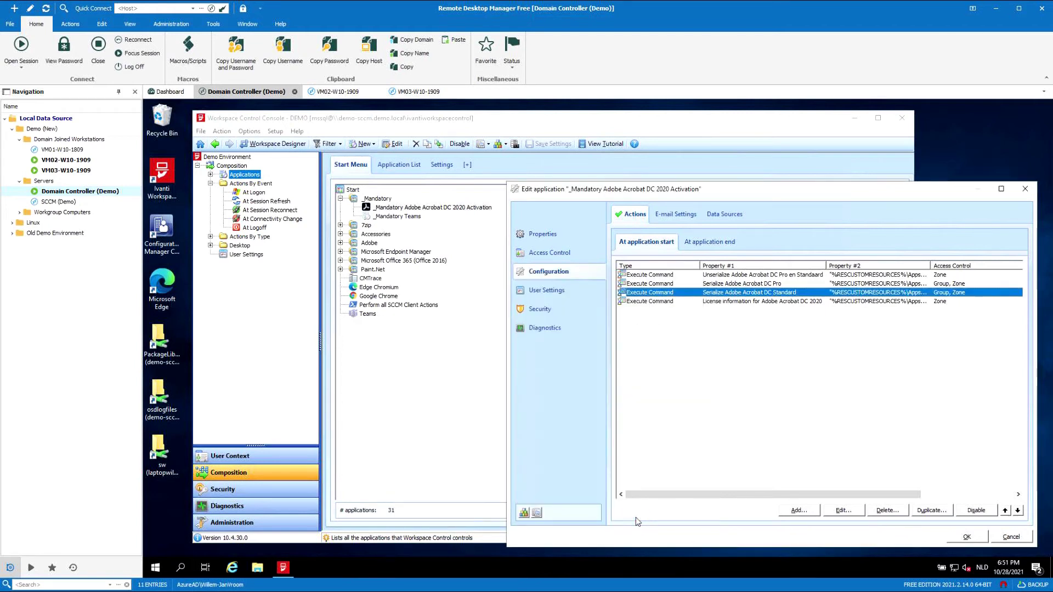
{"action": "left_click", "coordinate": [967, 538]}
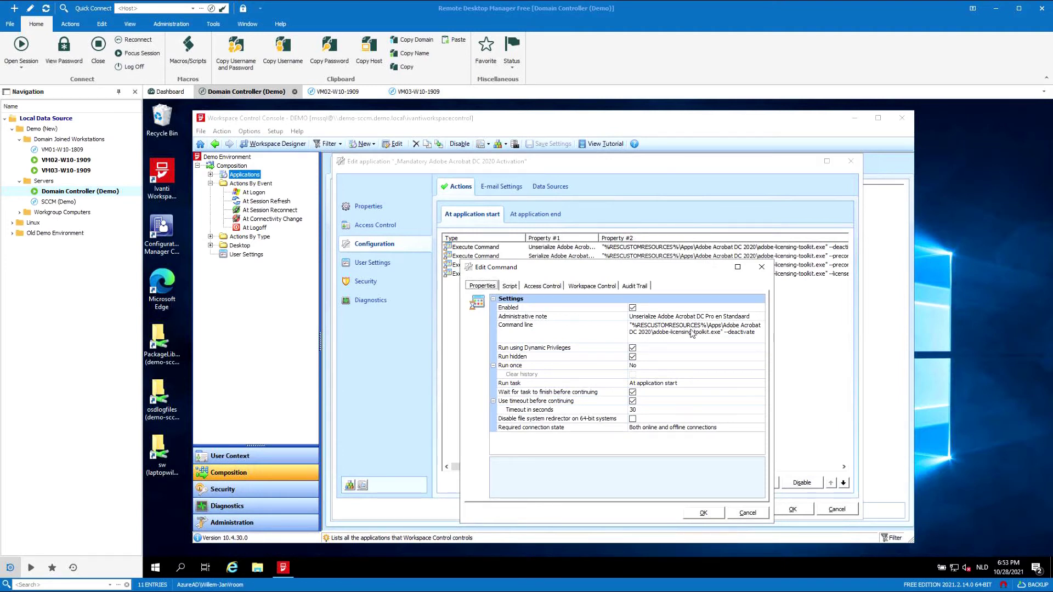
Check the --deactivate command line of the Unserialize Adobe Acrobat DC action and close the application's settings
{"action": "left_click", "coordinate": [704, 512]}
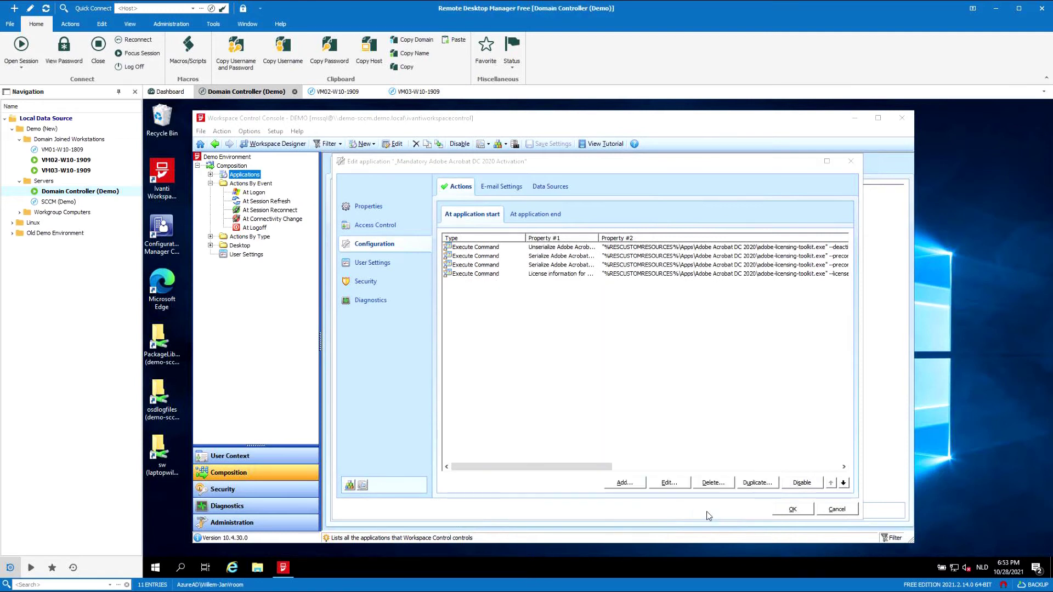
{"action": "left_click", "coordinate": [791, 508]}
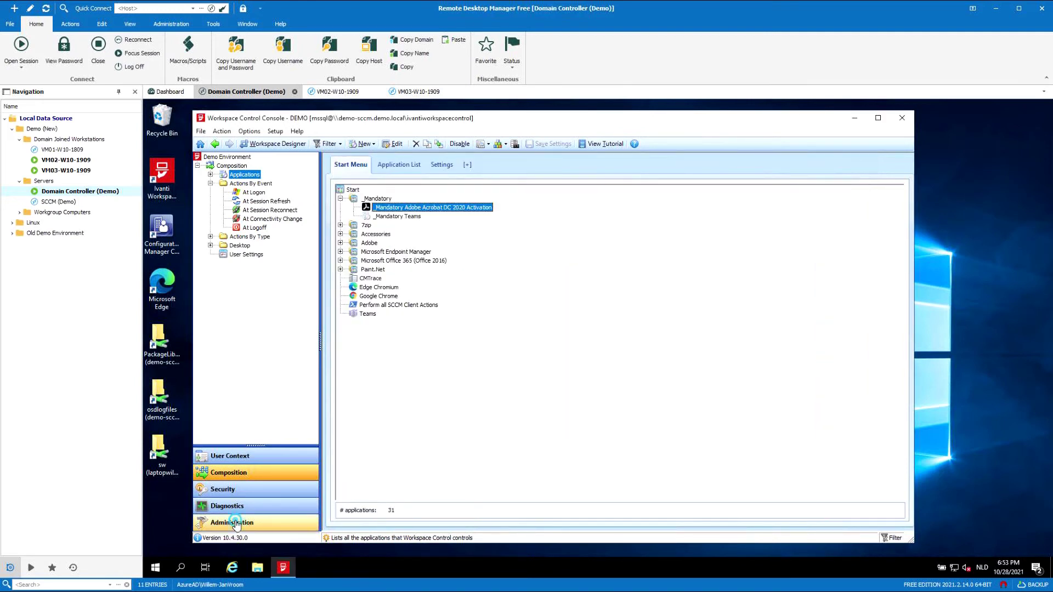
Examine the license files in the Pro and Standaard folders and adobe-licensing-toolkit.exe in the custom resources under Apps, Adobe Acrobat DC 2020
{"action": "left_click", "coordinate": [237, 524]}
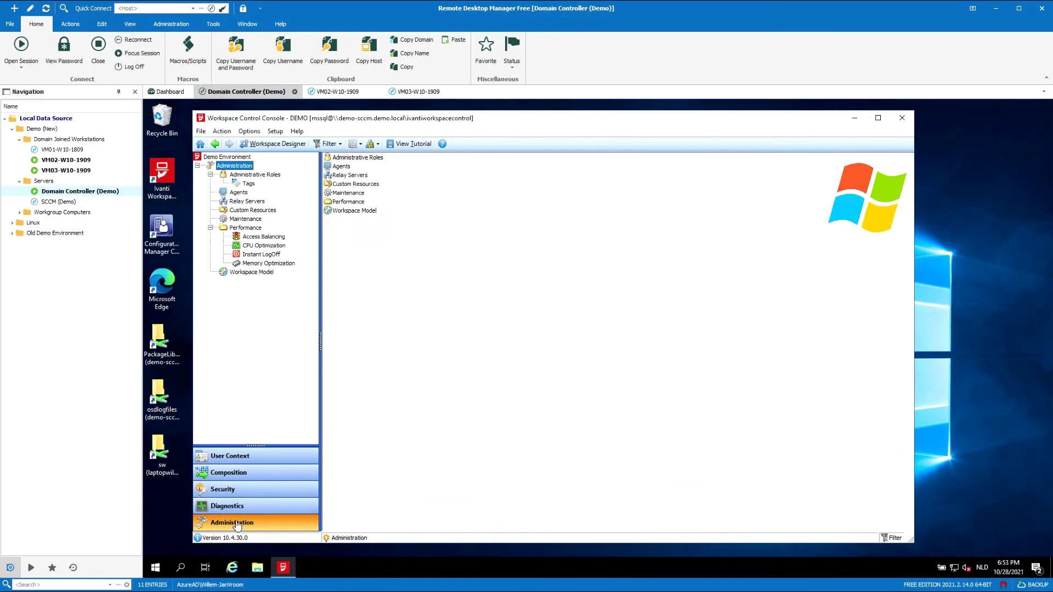
{"action": "left_click", "coordinate": [253, 211]}
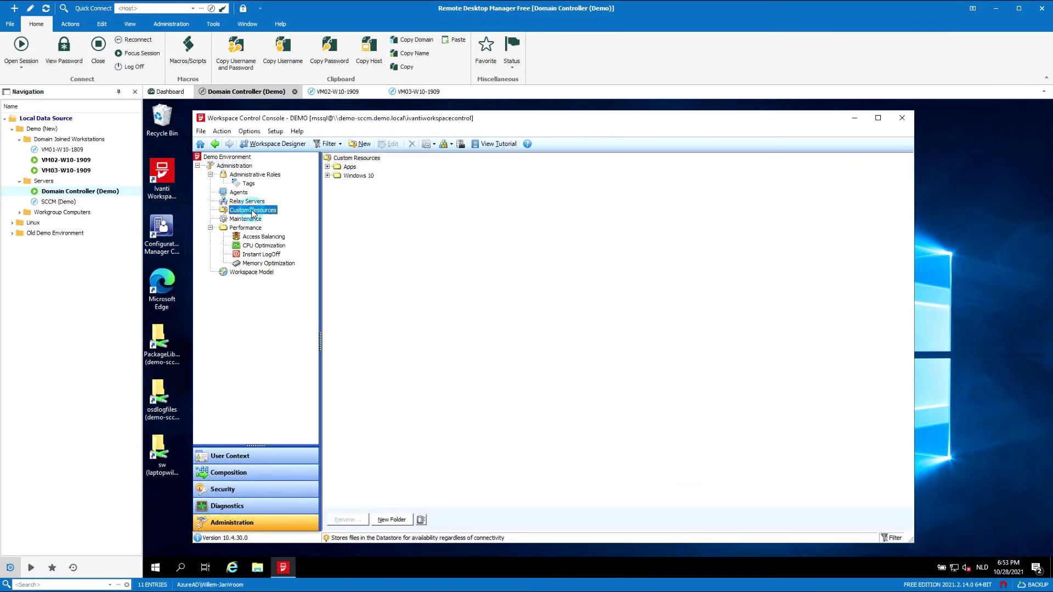
{"action": "double_click", "coordinate": [349, 167]}
{"action": "double_click", "coordinate": [378, 176]}
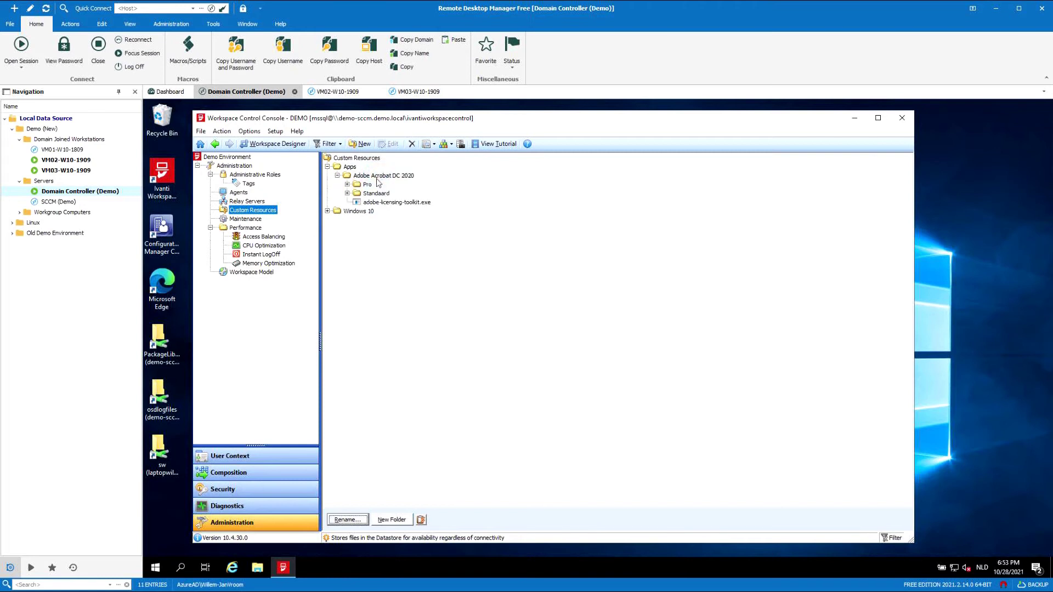
{"action": "left_click", "coordinate": [381, 203]}
{"action": "double_click", "coordinate": [377, 193]}
{"action": "left_click", "coordinate": [367, 184]}
{"action": "double_click", "coordinate": [368, 184]}
{"action": "left_click", "coordinate": [378, 192]}
{"action": "left_click", "coordinate": [388, 212]}
{"action": "left_click", "coordinate": [382, 220]}
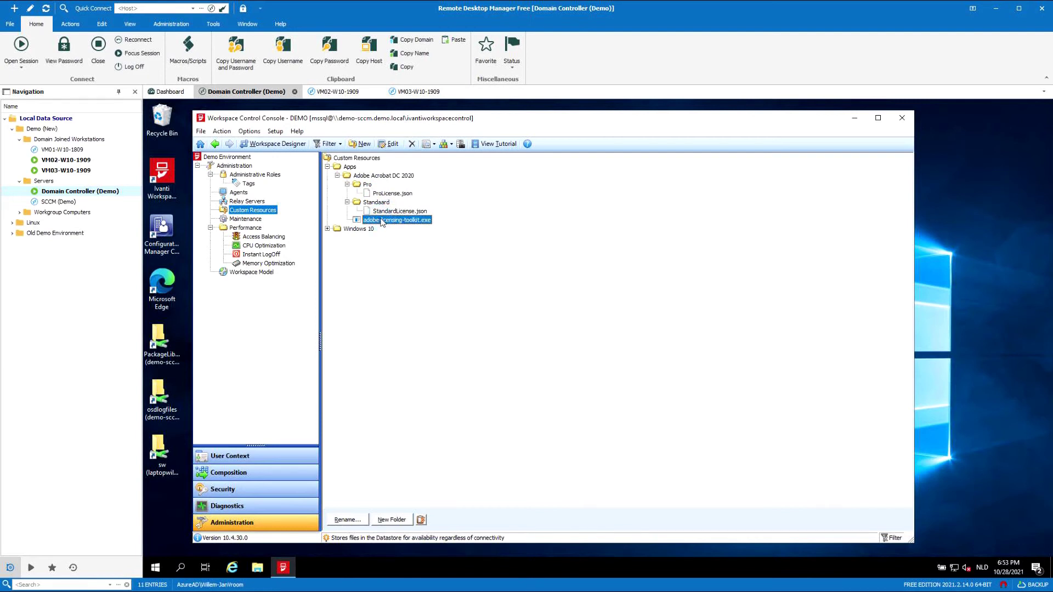
In the VM02-W10-1909 session, check the full path of the cached Adobe Acrobat DC 2020 folder and inspect its Standaard and Pro subfolders
{"action": "left_click", "coordinate": [338, 92]}
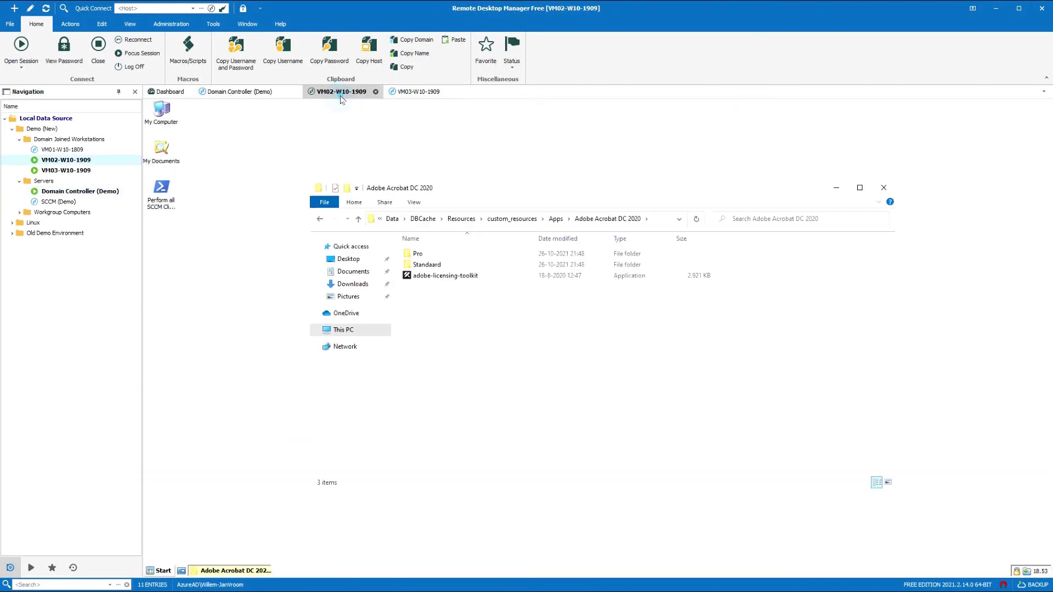
{"action": "left_click", "coordinate": [658, 219]}
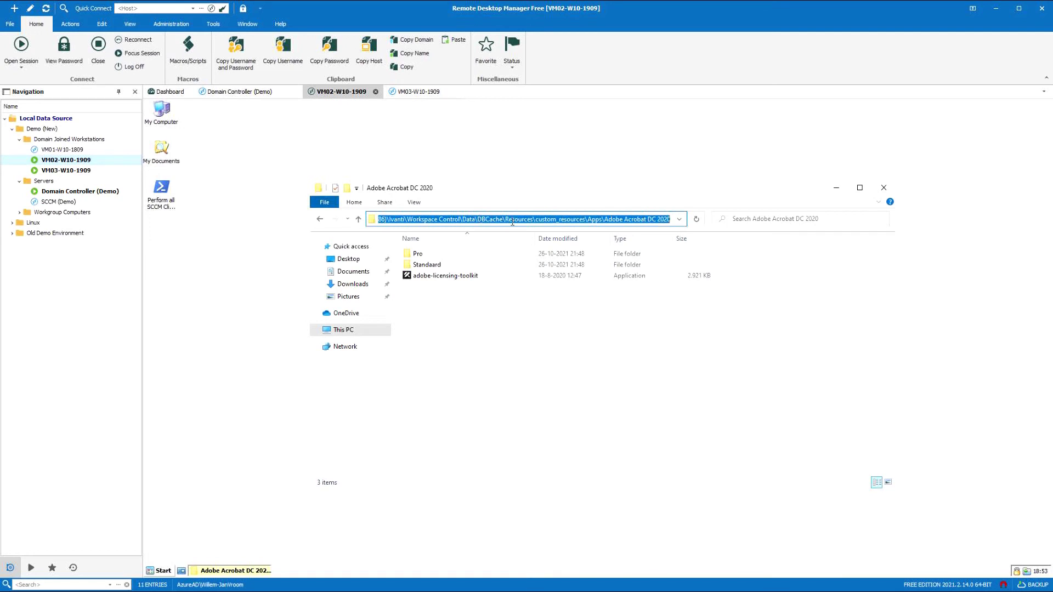
{"action": "double_click", "coordinate": [428, 265]}
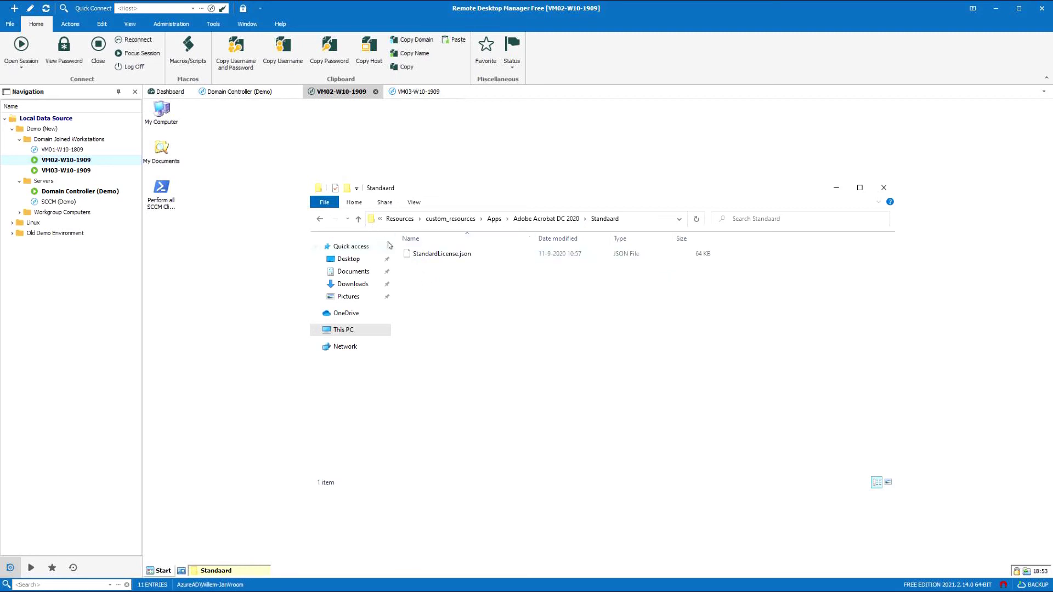
{"action": "left_click", "coordinate": [358, 219]}
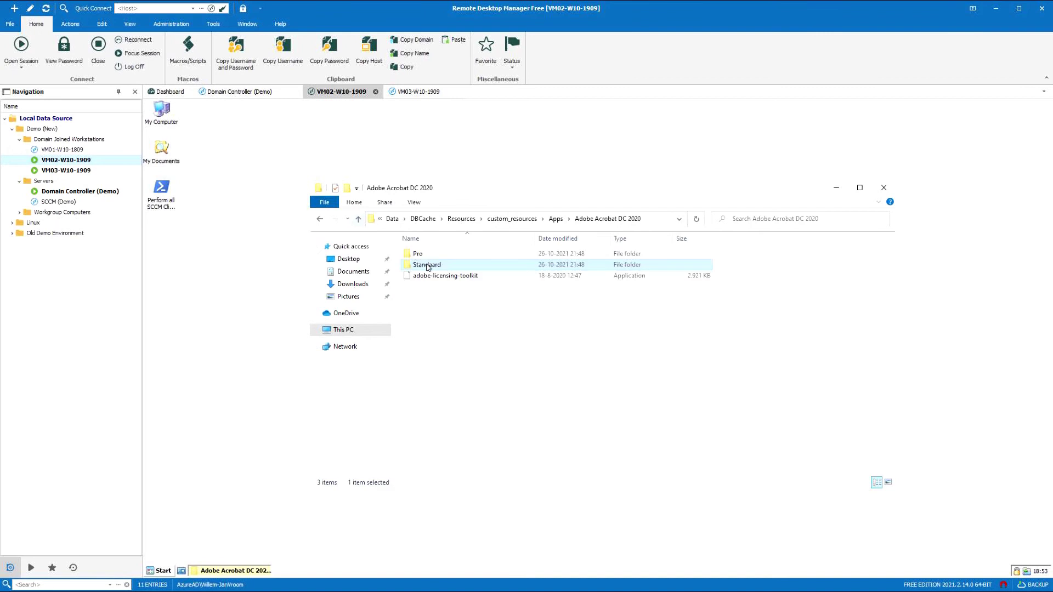
{"action": "left_click", "coordinate": [417, 255]}
{"action": "double_click", "coordinate": [418, 255]}
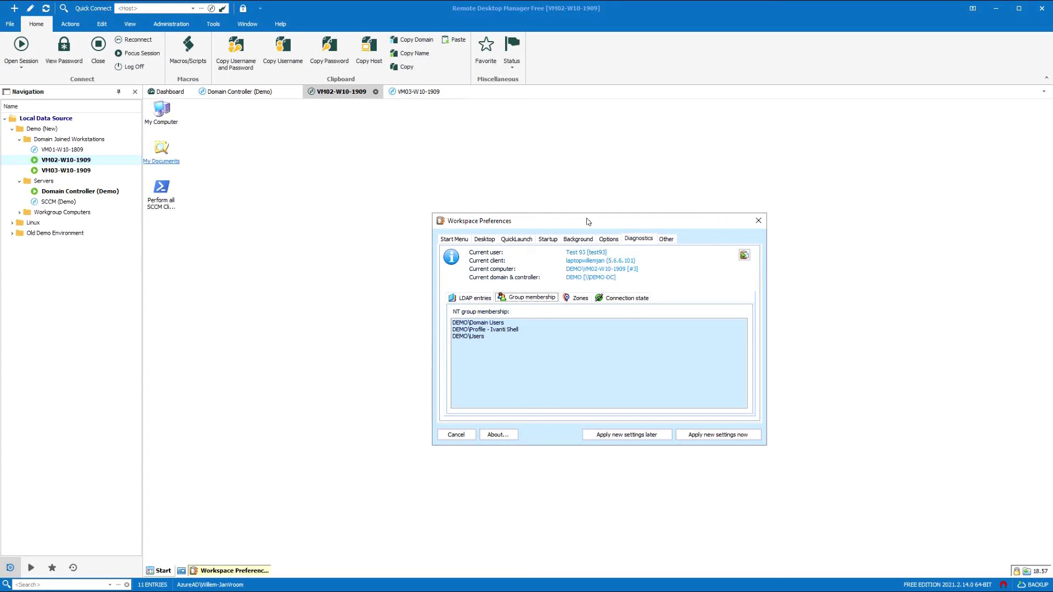
Launch Adobe Acrobat DC in the VM02-W10-1909 session and check the edition shown in its window title
{"action": "left_click", "coordinate": [153, 572]}
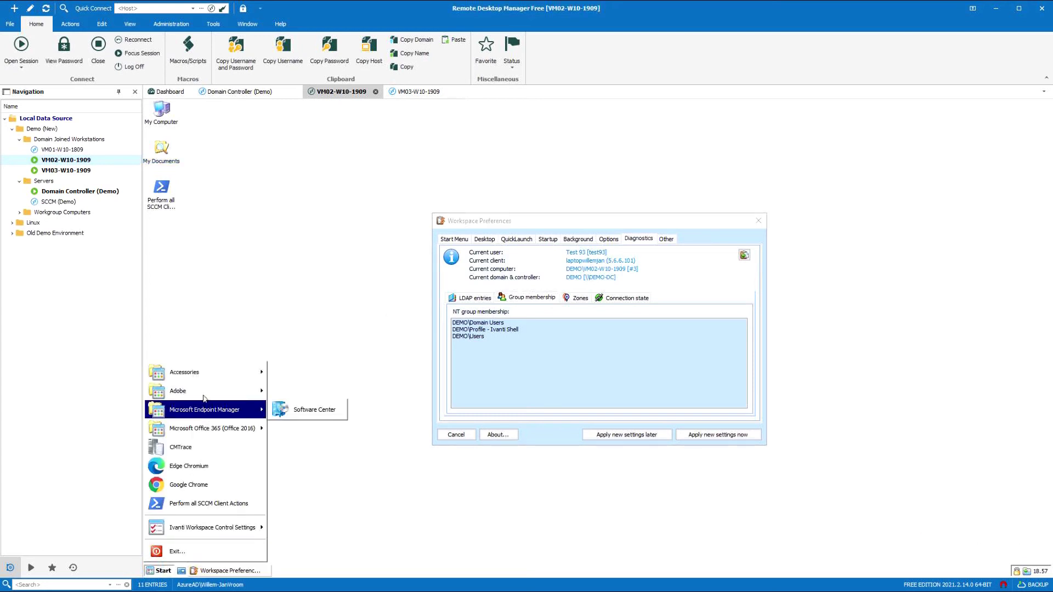
{"action": "mouse_move", "coordinate": [242, 391]}
{"action": "left_click", "coordinate": [304, 392]}
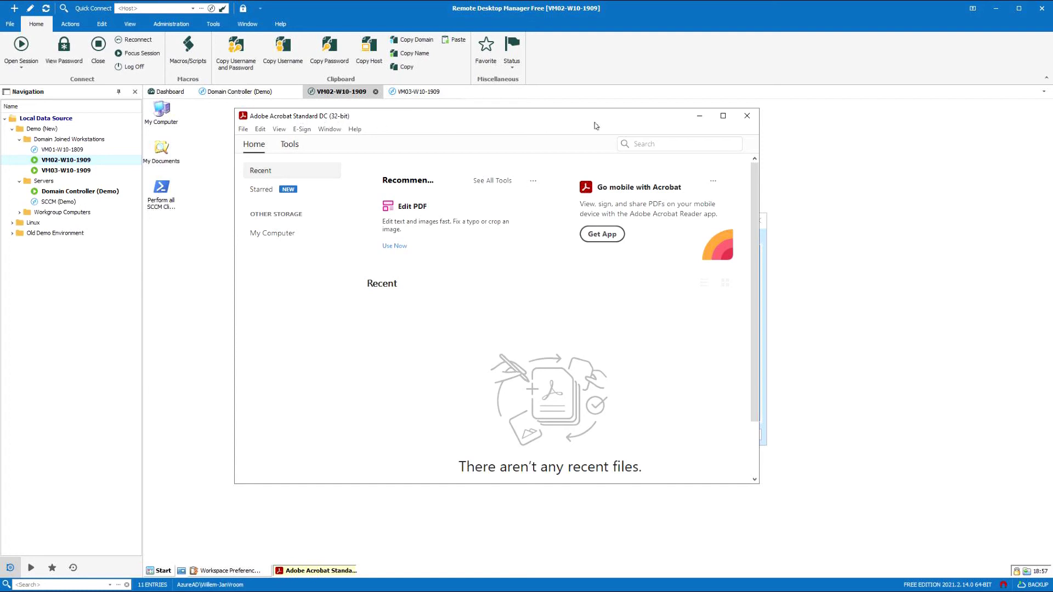
Close Acrobat and Workspace Preferences, and check the test user's membership in the Demo - Adobe Acrobat DC Pro group on the Domain Controller
{"action": "left_click", "coordinate": [745, 116]}
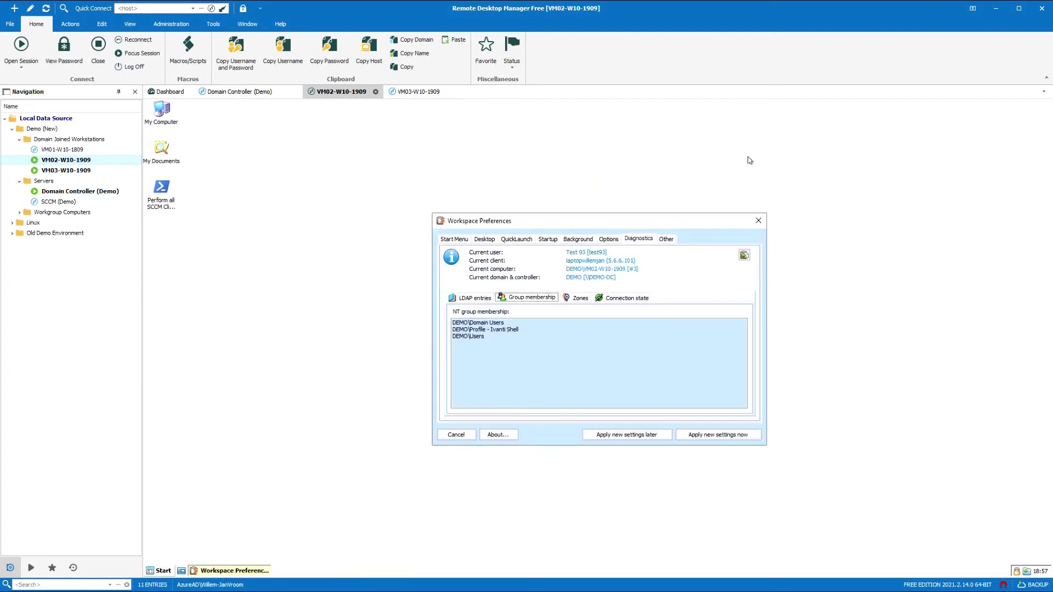
{"action": "left_click", "coordinate": [760, 225]}
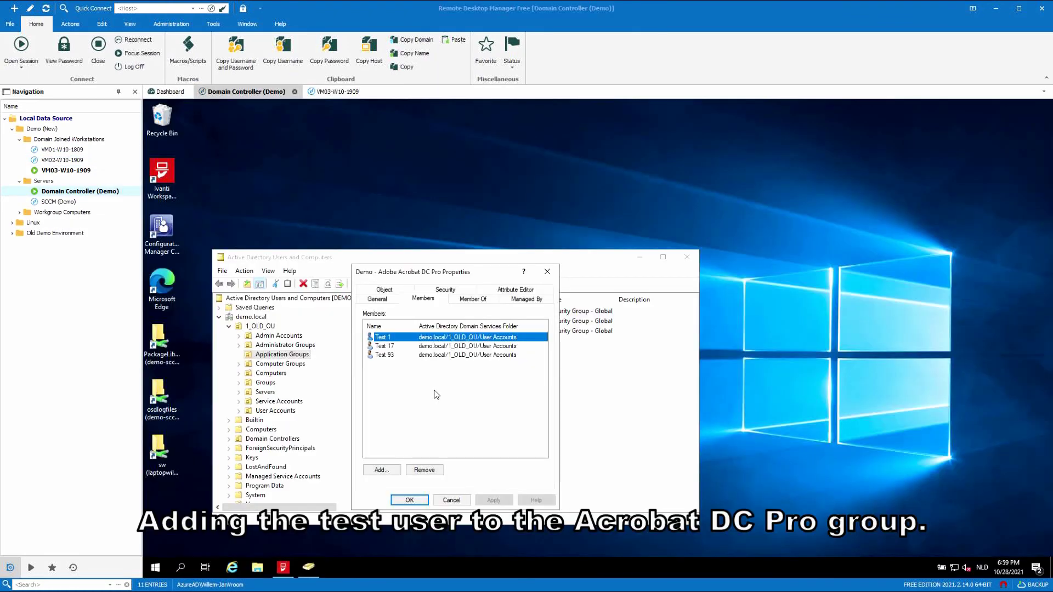
{"action": "left_click", "coordinate": [386, 357]}
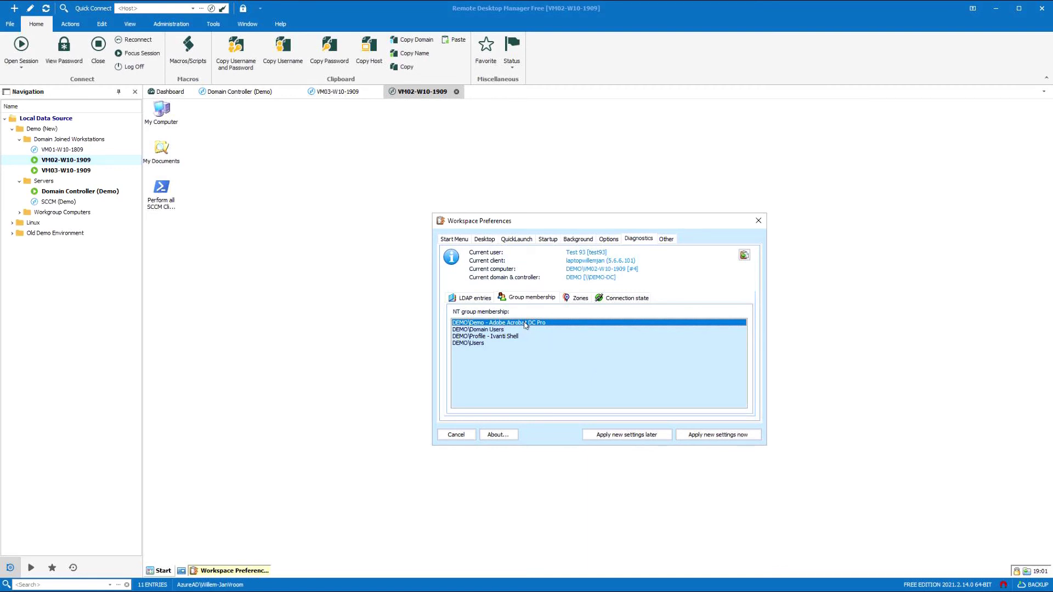
Launch Adobe Acrobat DC in the VM02-W10-1909 session and check its edition in the About information
{"action": "left_click", "coordinate": [160, 573]}
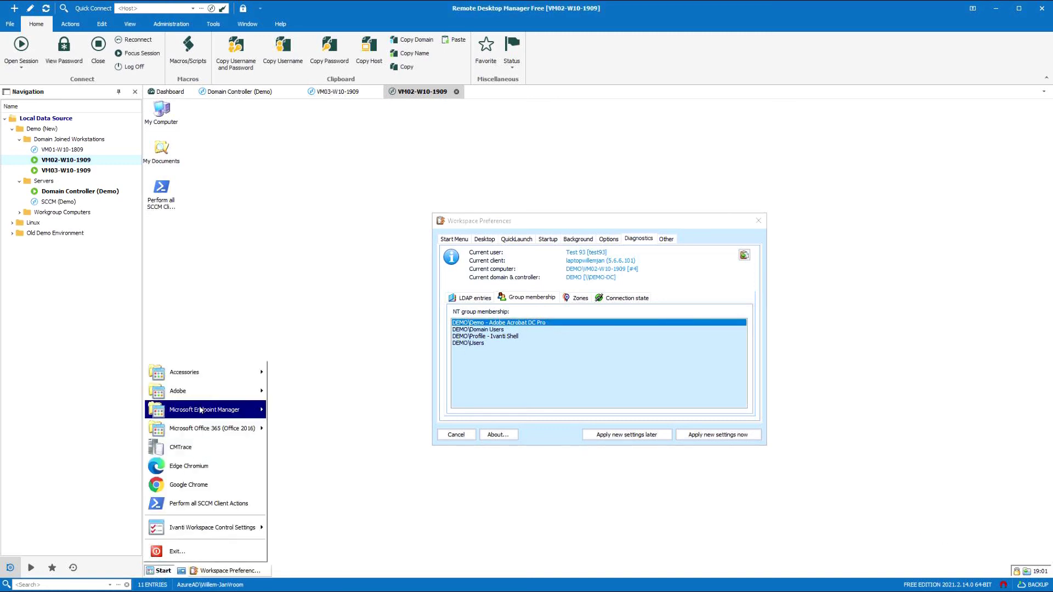
{"action": "mouse_move", "coordinate": [252, 394]}
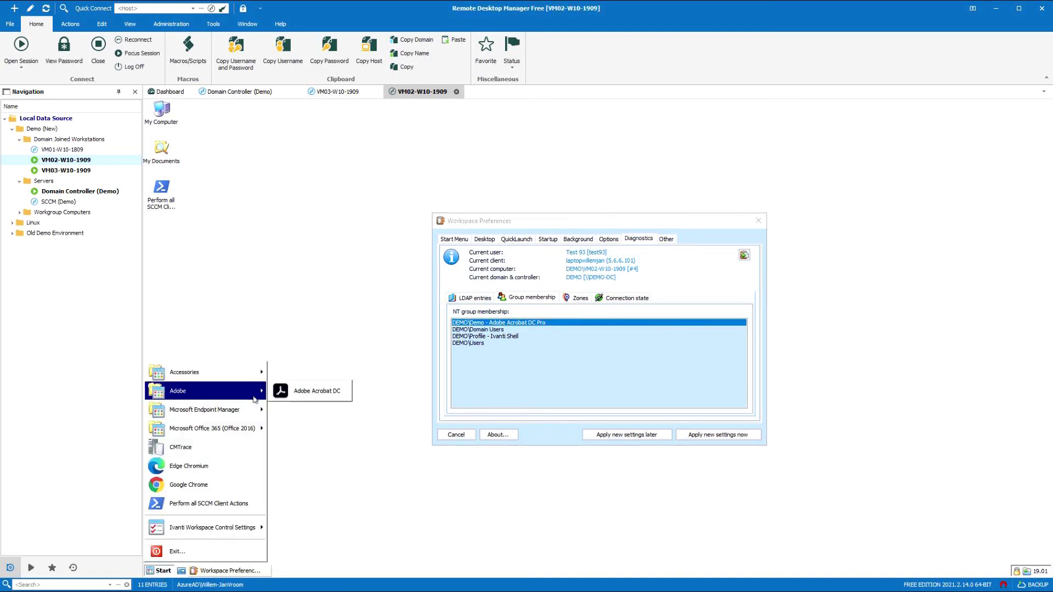
{"action": "left_click", "coordinate": [317, 391]}
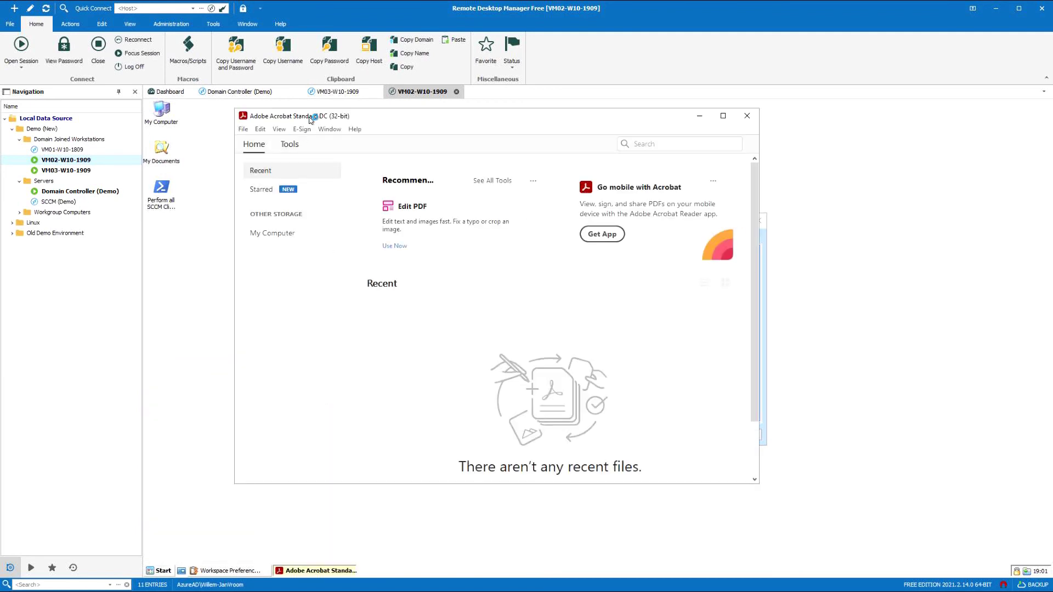
{"action": "left_click", "coordinate": [357, 132]}
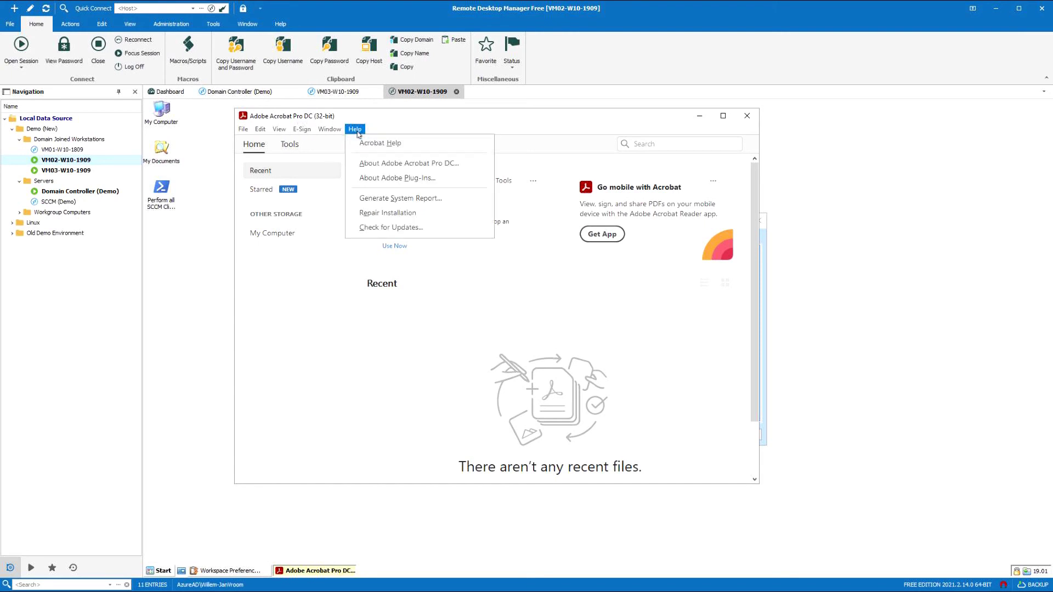
{"action": "left_click", "coordinate": [422, 164]}
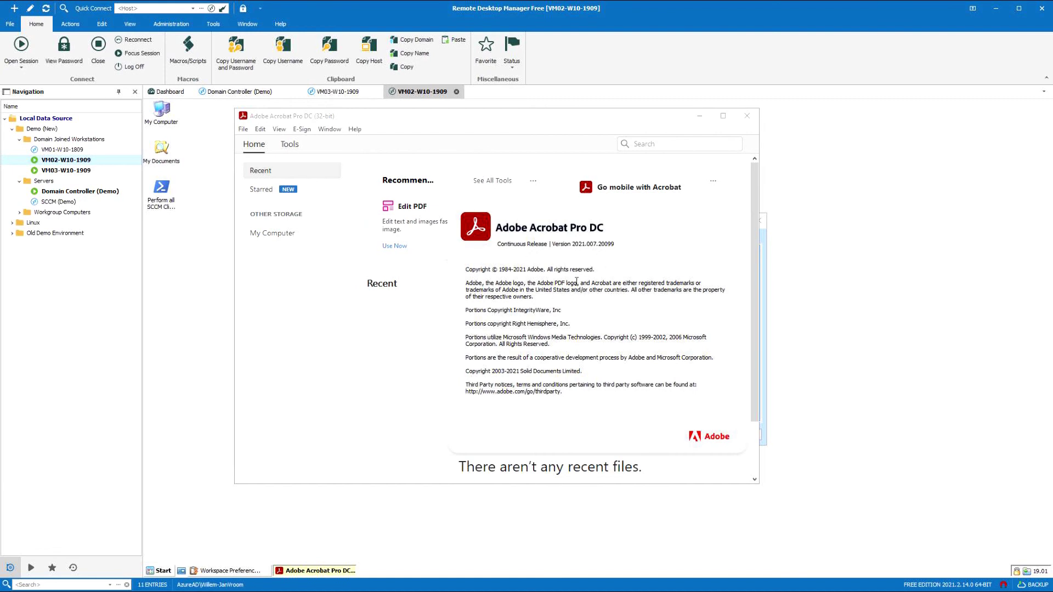
Dismiss the About information, decline making Acrobat the default PDF application, and close Acrobat and Workspace Preferences
{"action": "left_click", "coordinate": [587, 309]}
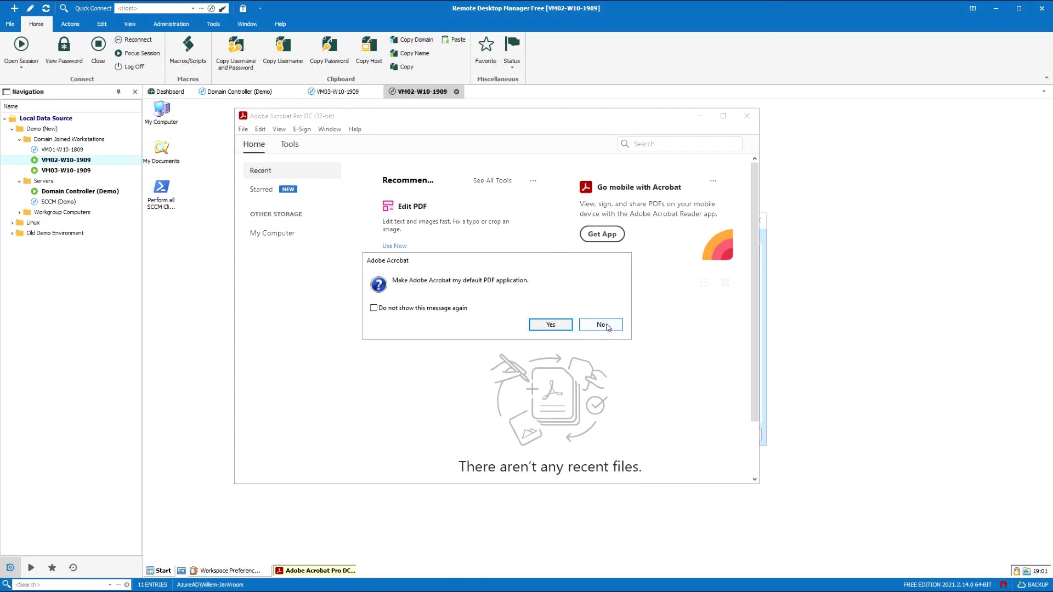
{"action": "left_click", "coordinate": [603, 325]}
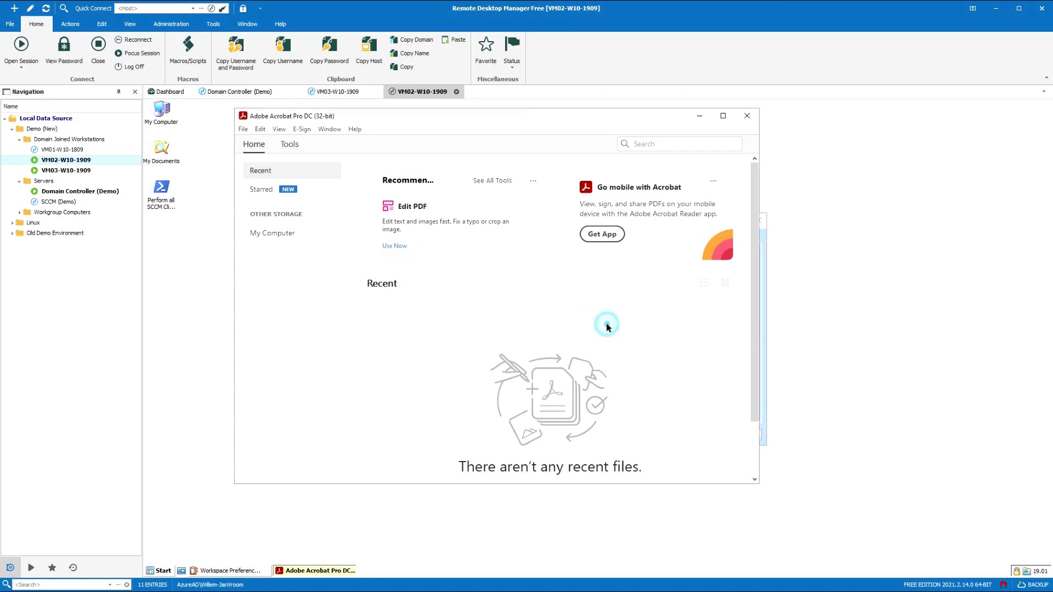
{"action": "left_click", "coordinate": [749, 116]}
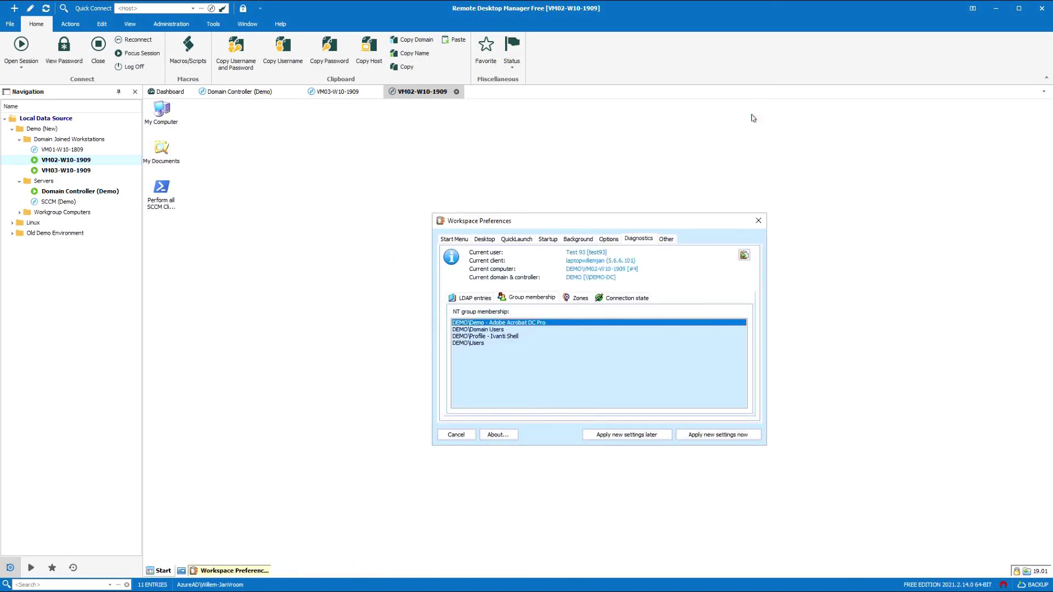
{"action": "left_click", "coordinate": [759, 221]}
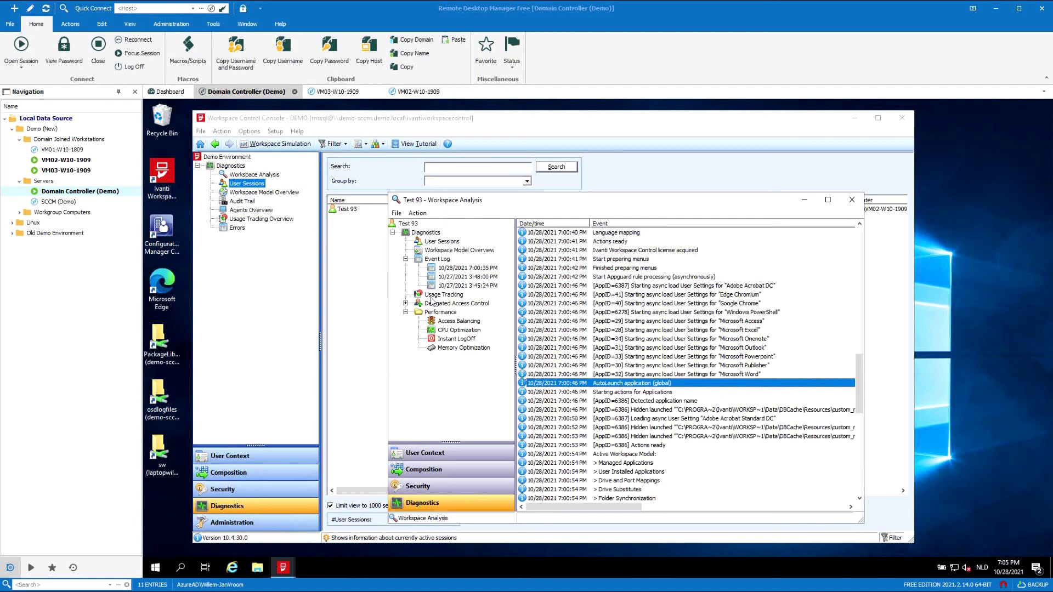
Inspect the hidden-launched --deactivate and ProLicense.json install events in the test user's Workspace Analysis log on the Domain Controller, and close the analysis
{"action": "double_click", "coordinate": [784, 410]}
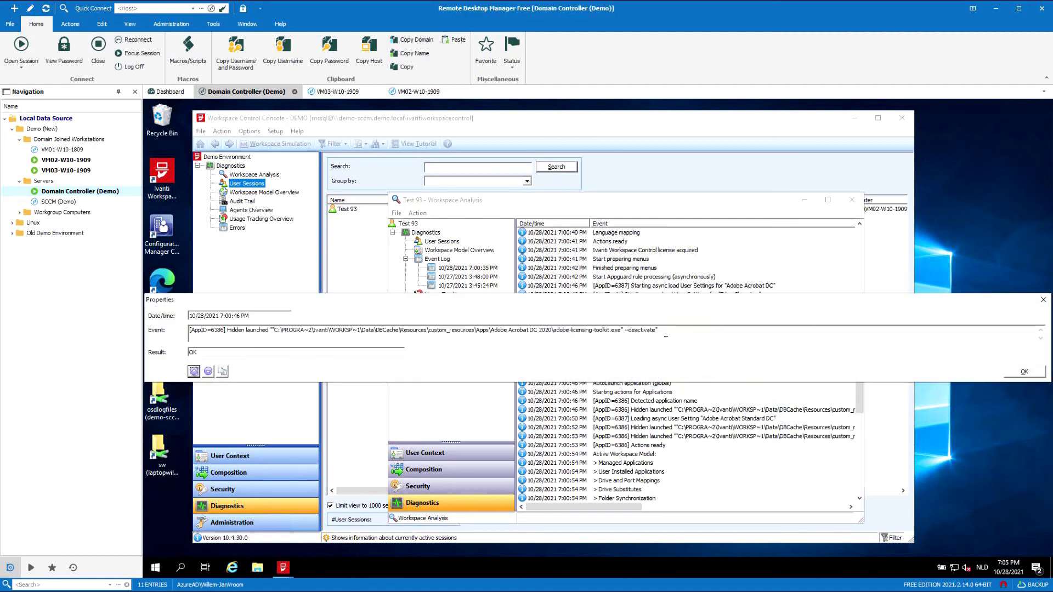
{"action": "left_click", "coordinate": [1043, 299]}
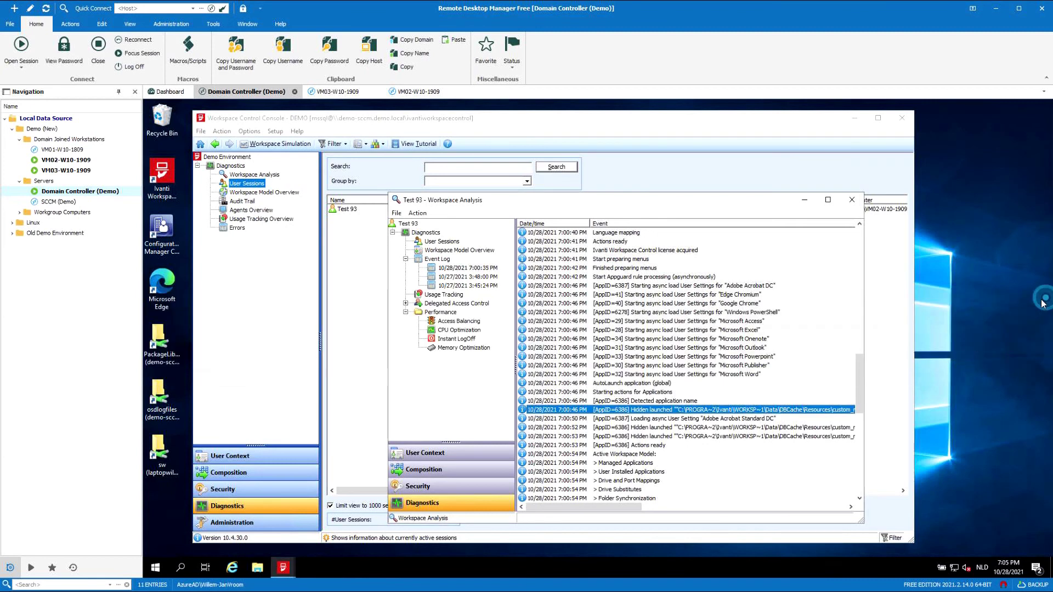
{"action": "double_click", "coordinate": [802, 428]}
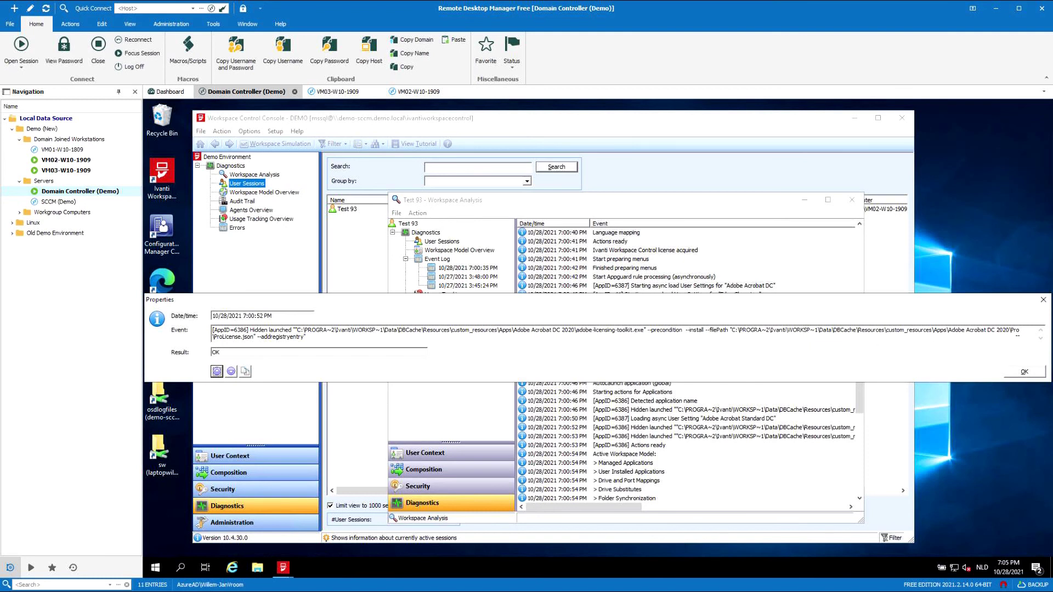
{"action": "left_click", "coordinate": [1043, 299]}
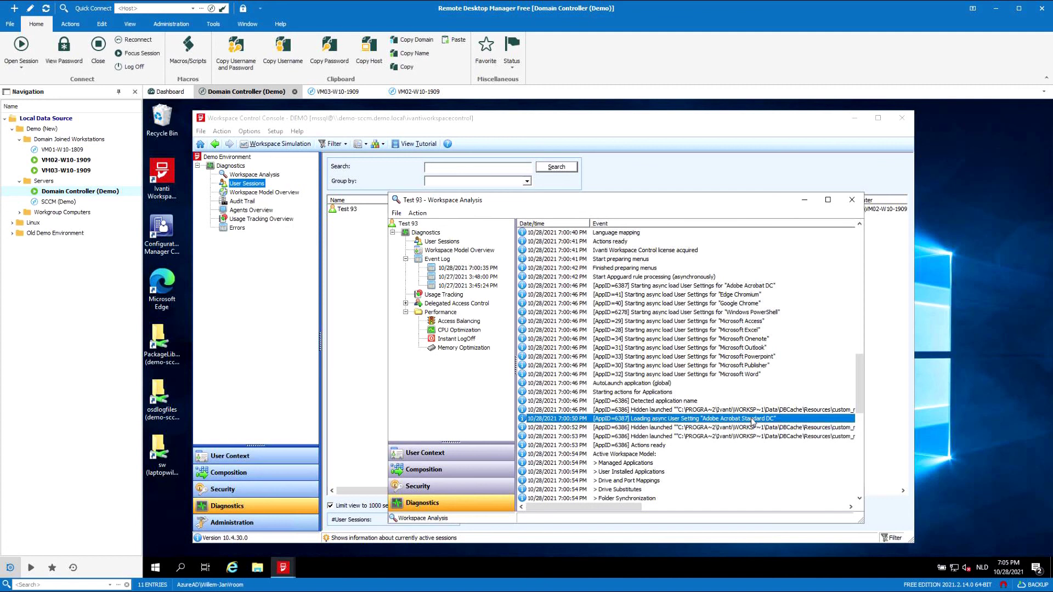
{"action": "left_click", "coordinate": [852, 200]}
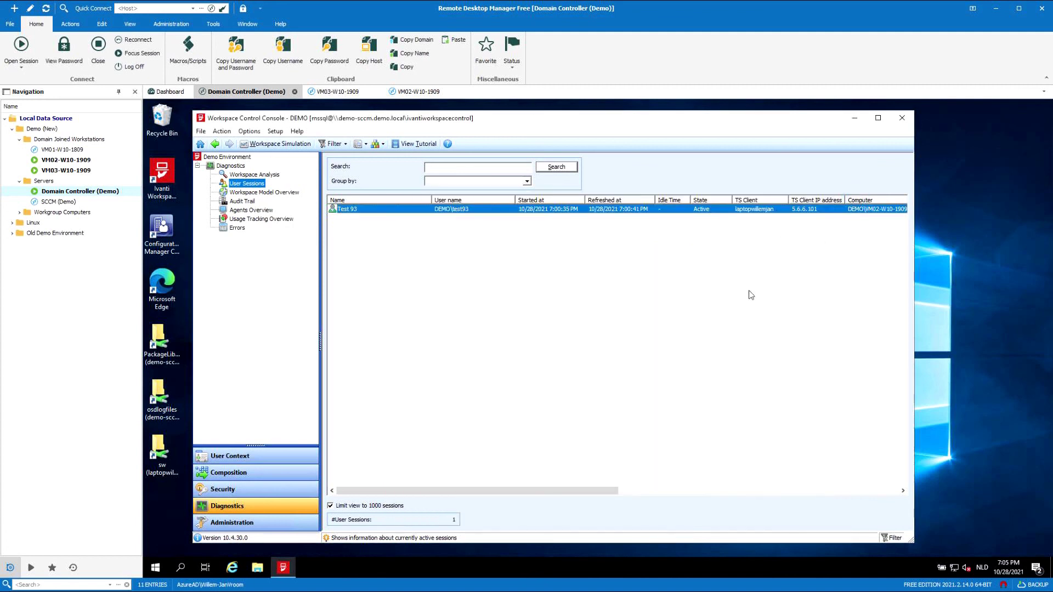
Open the Adobe Acrobat DC application from the Adobe start menu folder in Composition and show its targeted user settings to capture
{"action": "left_click", "coordinate": [235, 470]}
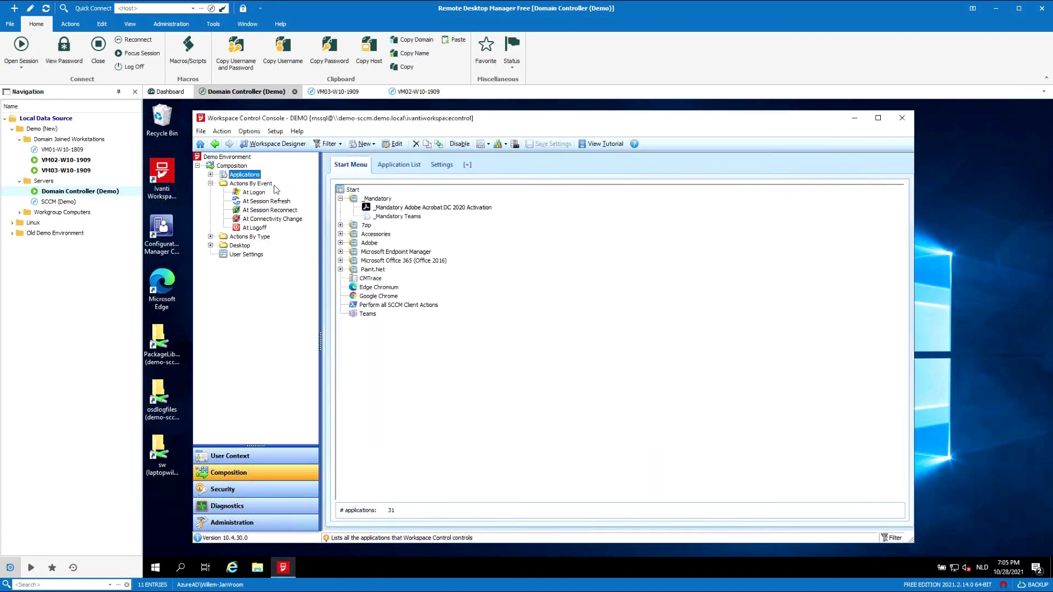
{"action": "double_click", "coordinate": [369, 243]}
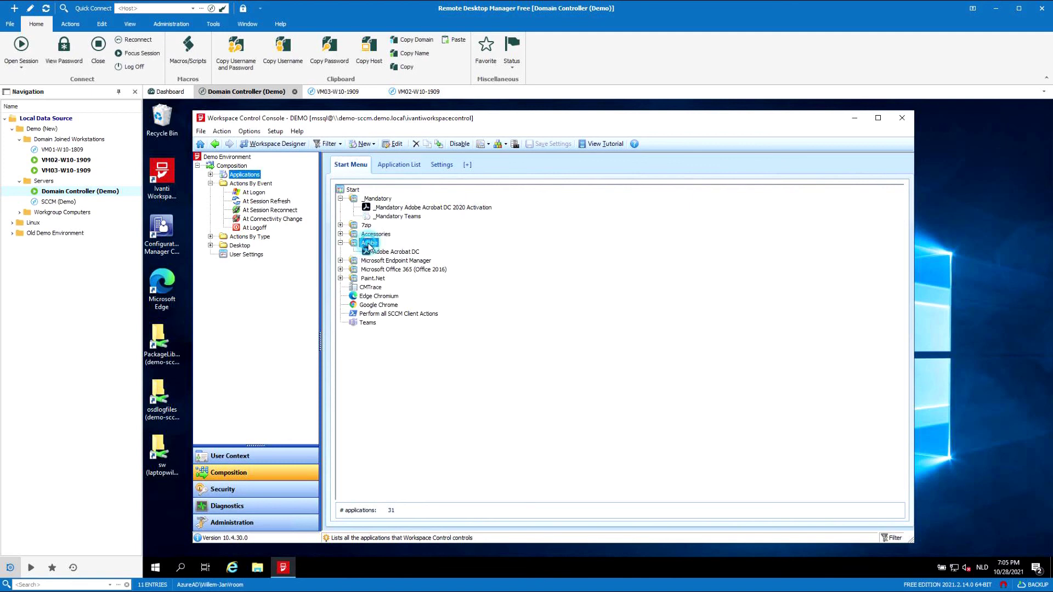
{"action": "left_click", "coordinate": [396, 252]}
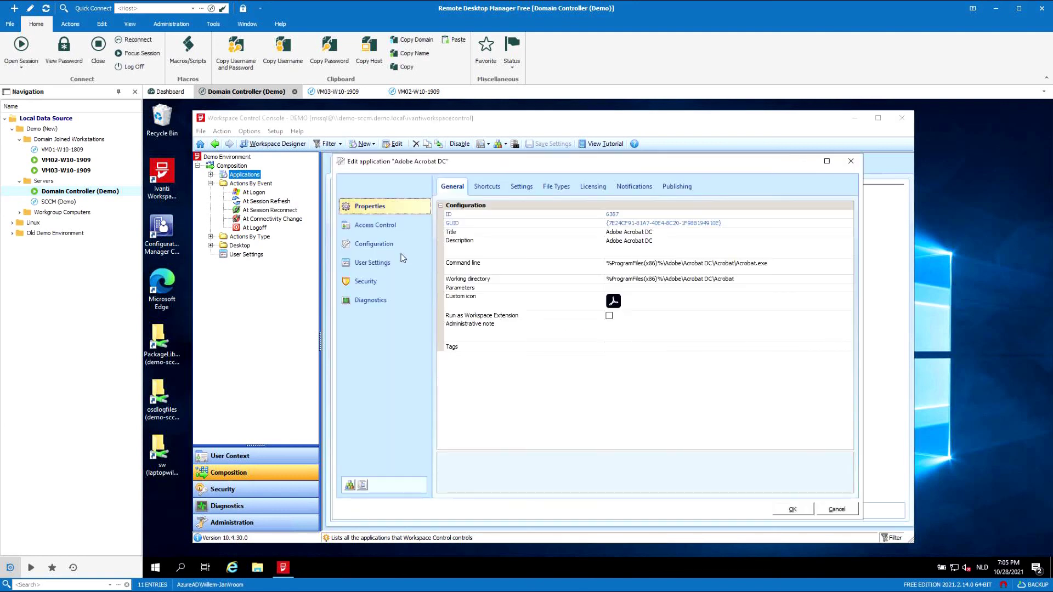
{"action": "left_click", "coordinate": [379, 265]}
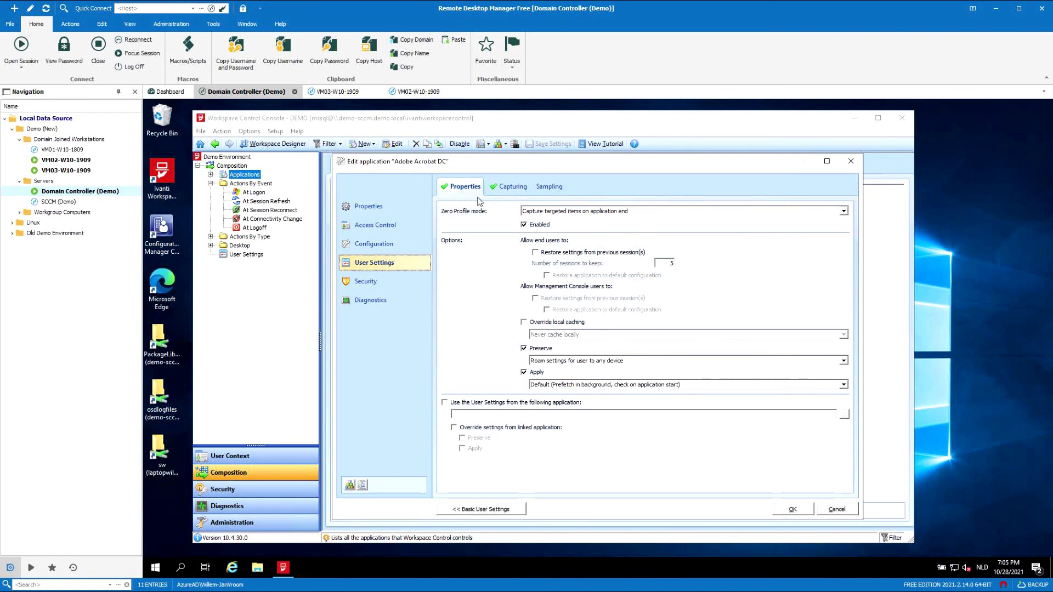
{"action": "left_click", "coordinate": [508, 190]}
Rename the targeted user setting Adobe Acrobat Standard DC as Adobe Acrobat DC User Settings and save the application
{"action": "left_click", "coordinate": [486, 249]}
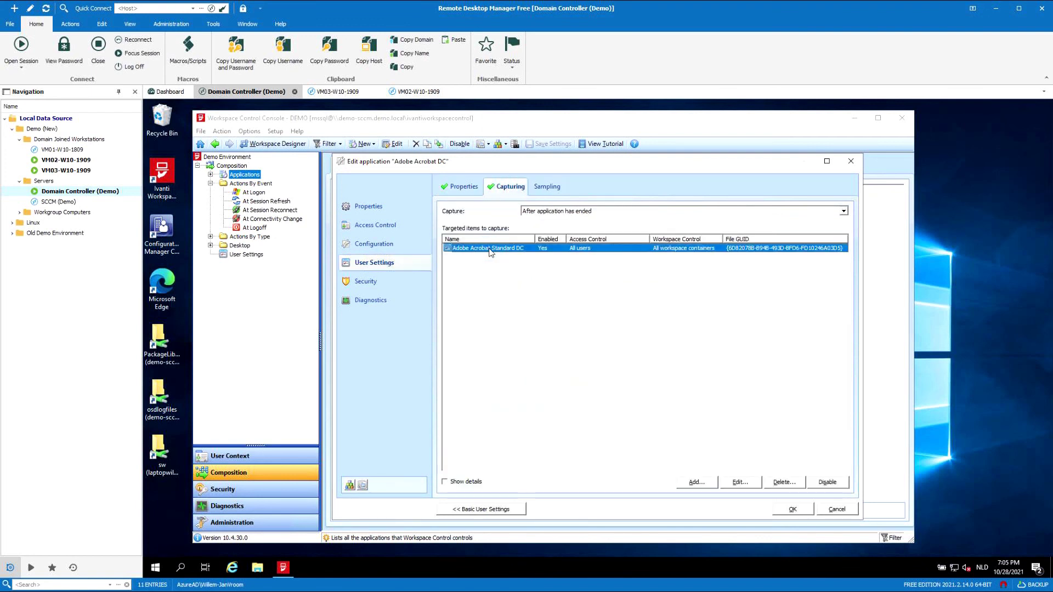
{"action": "left_click", "coordinate": [742, 485]}
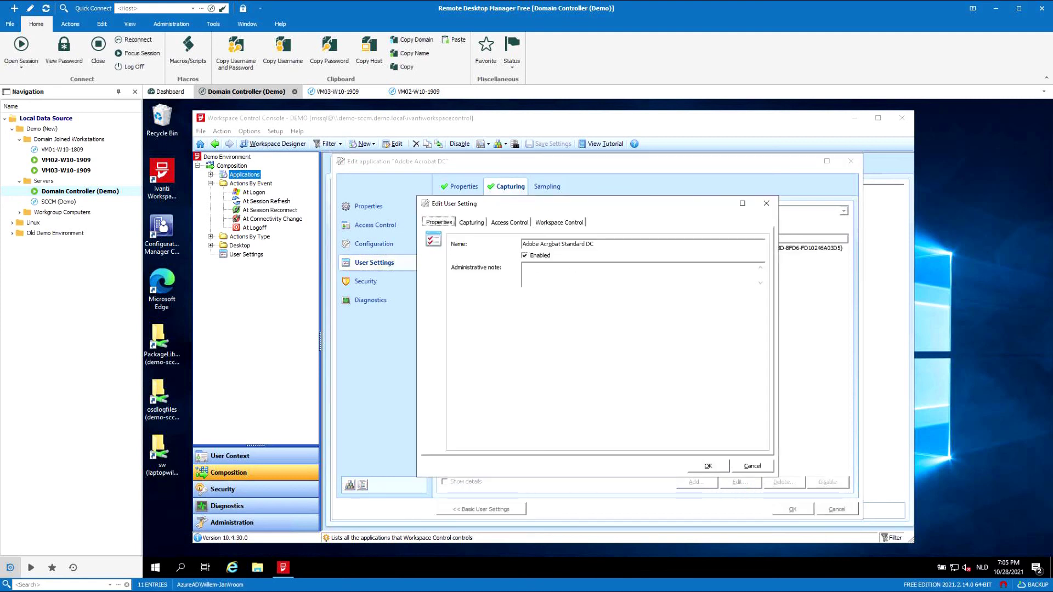
{"action": "left_click_drag", "start_coordinate": [522, 244], "coordinate": [563, 244]}
{"action": "left_click", "coordinate": [584, 243]}
{"action": "key", "text": "BackSpace"}
{"action": "key", "text": "BackSpace"}
{"action": "key", "text": "BackSpace"}
{"action": "key", "text": "BackSpace"}
{"action": "key", "text": "BackSpace"}
{"action": "key", "text": "BackSpace"}
{"action": "key", "text": "BackSpace"}
{"action": "key", "text": "BackSpace"}
{"action": "type", "text": "User Setting"}
{"action": "left_click", "coordinate": [715, 464]}
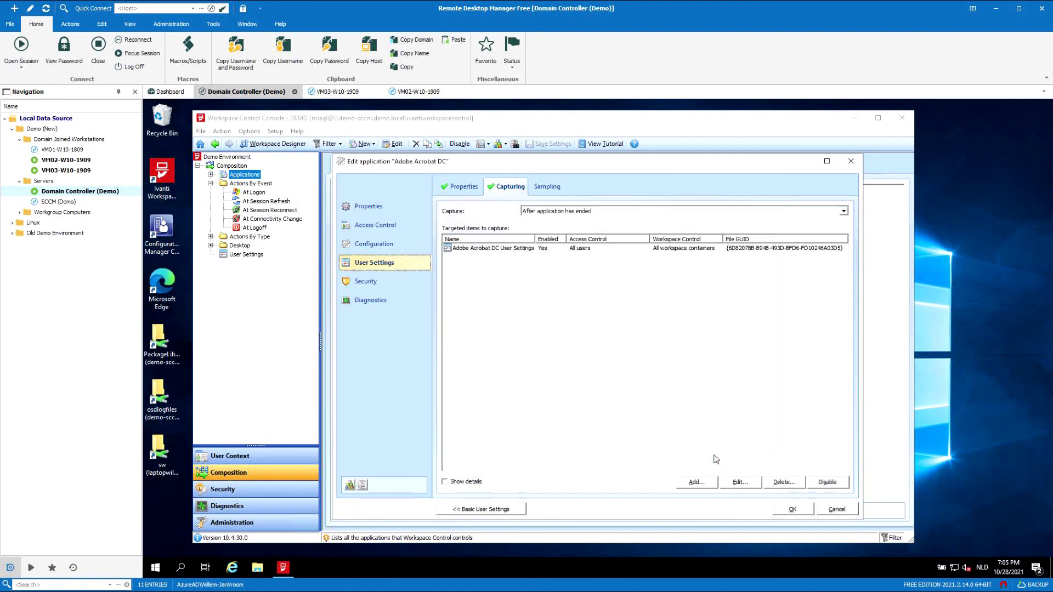
{"action": "left_click", "coordinate": [791, 510]}
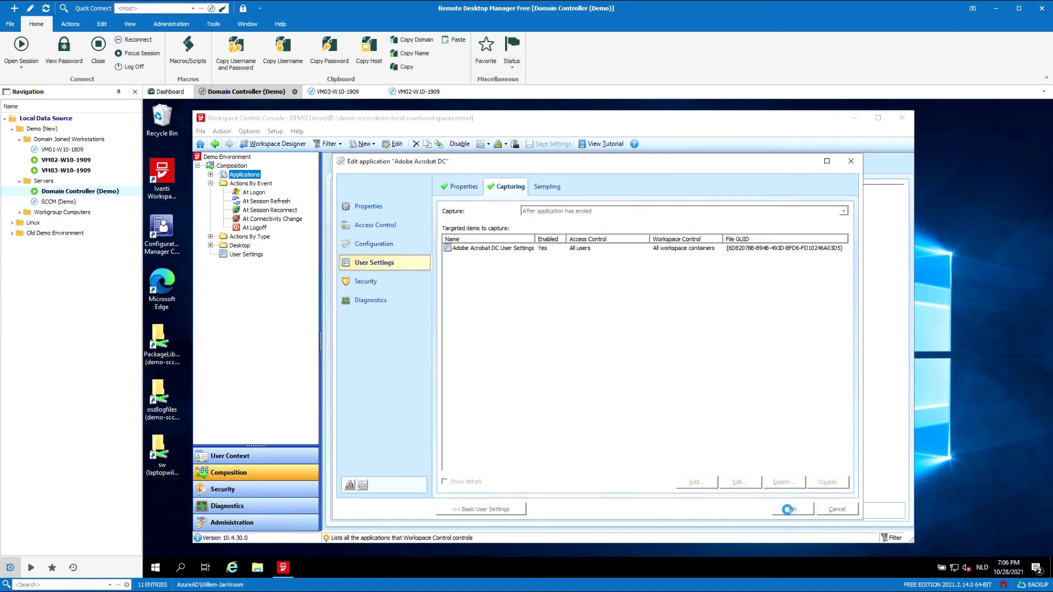